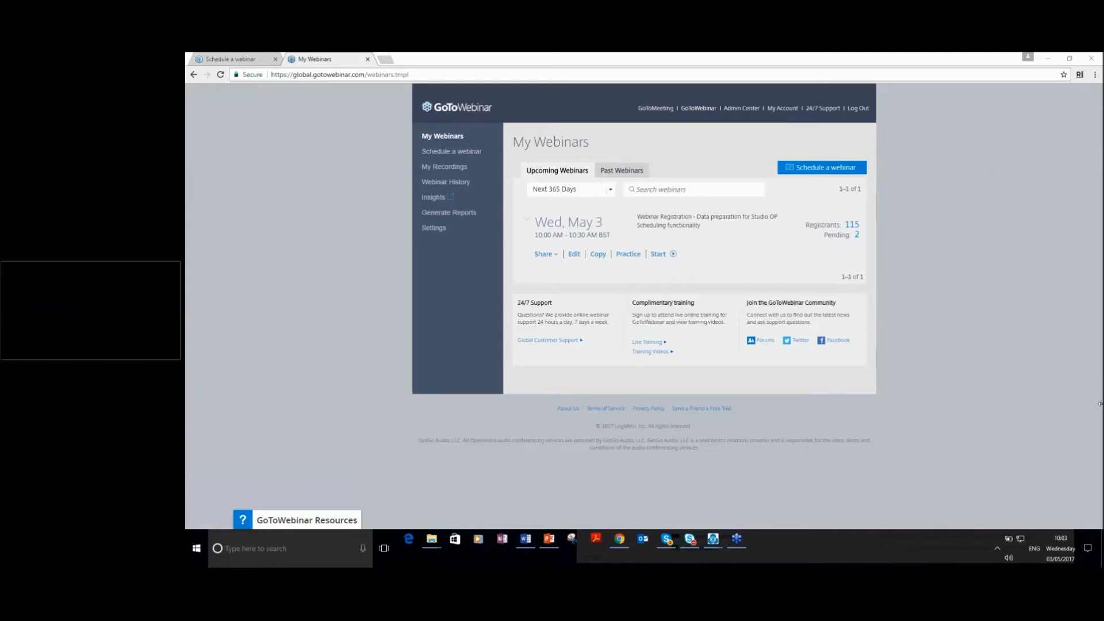
- Switch to the Studio OP scheduling demo project and examine the pit, dump and haul routes in the 3D view
{"action": "mouse_move", "coordinate": [716, 541]}
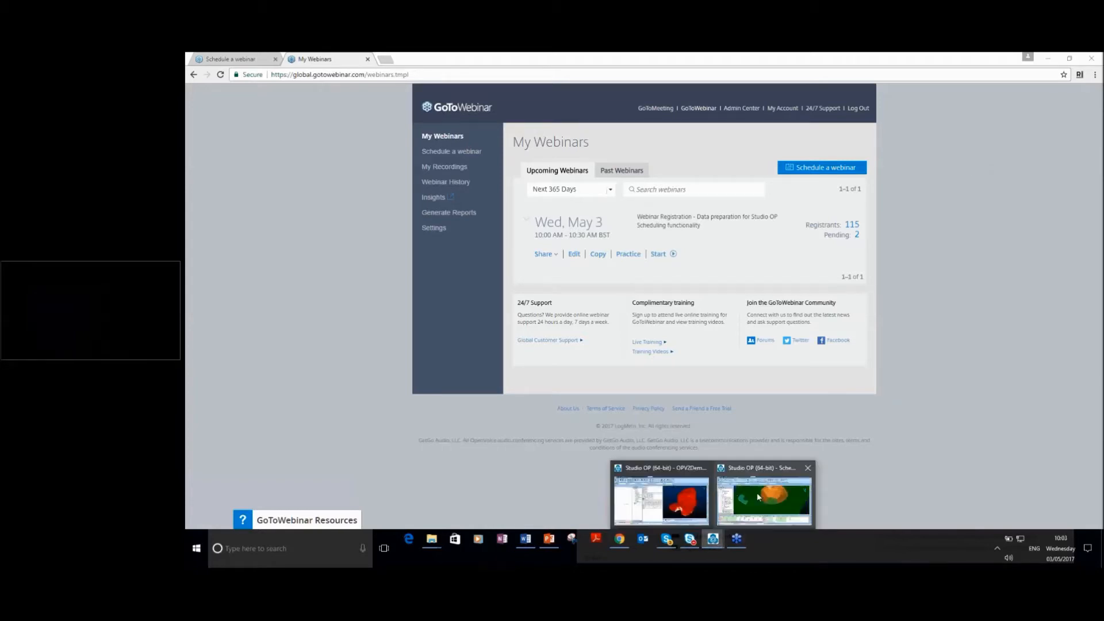
{"action": "left_click", "coordinate": [759, 498]}
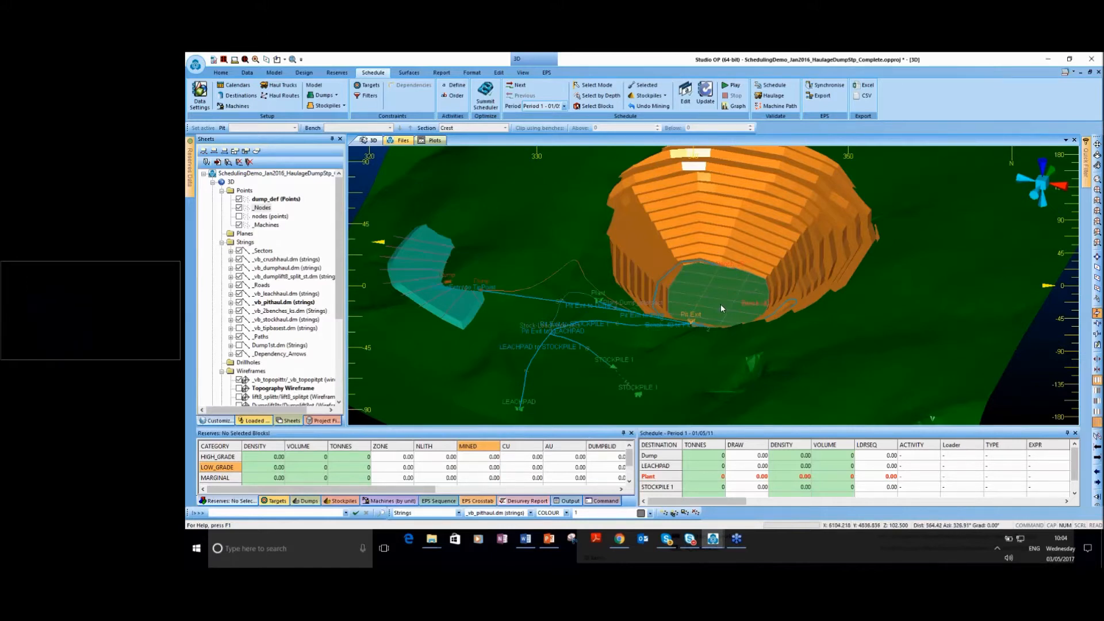
{"action": "scroll", "coordinate": [720, 306], "scroll_direction": "down", "scroll_amount": 1}
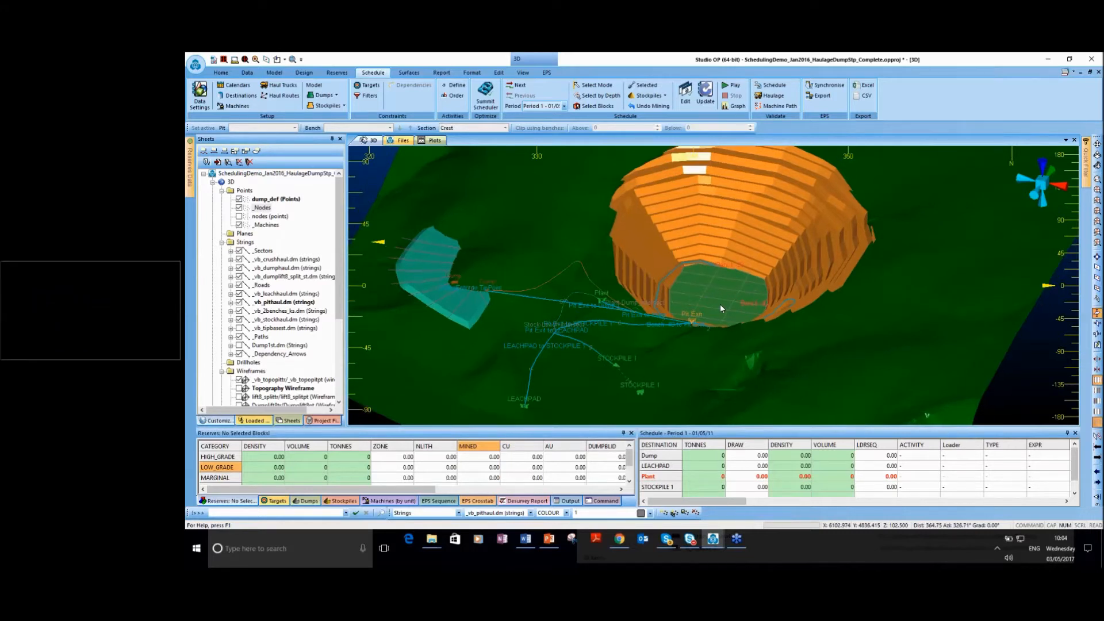
{"action": "scroll", "coordinate": [720, 304], "scroll_direction": "down", "scroll_amount": 1}
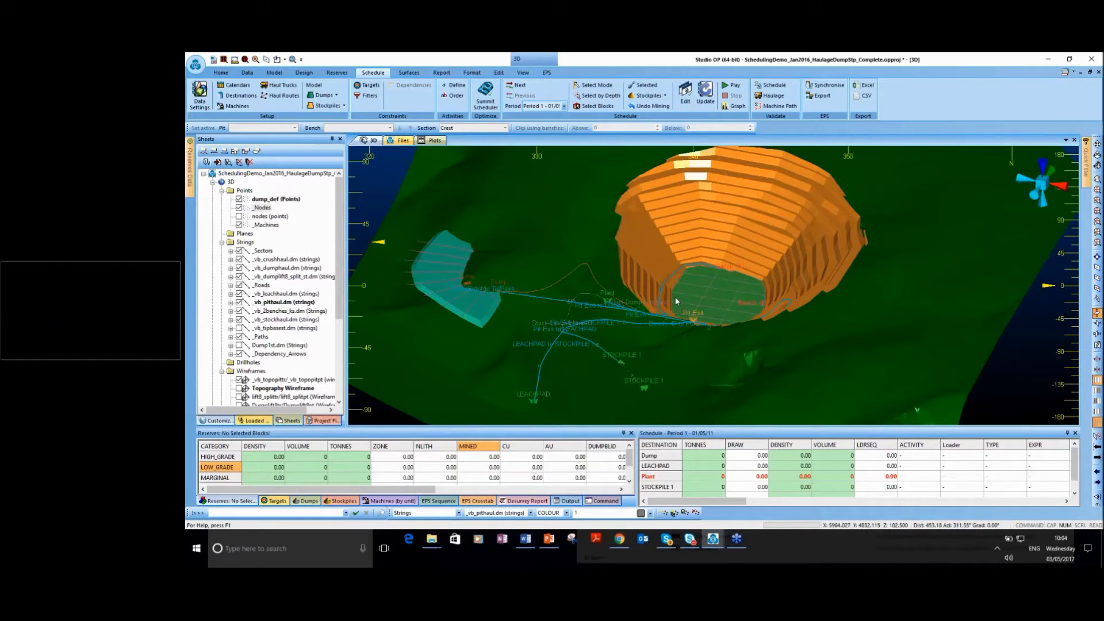
{"action": "scroll", "coordinate": [676, 297], "scroll_direction": "up", "scroll_amount": 1}
{"action": "scroll", "coordinate": [675, 296], "scroll_direction": "up", "scroll_amount": 1}
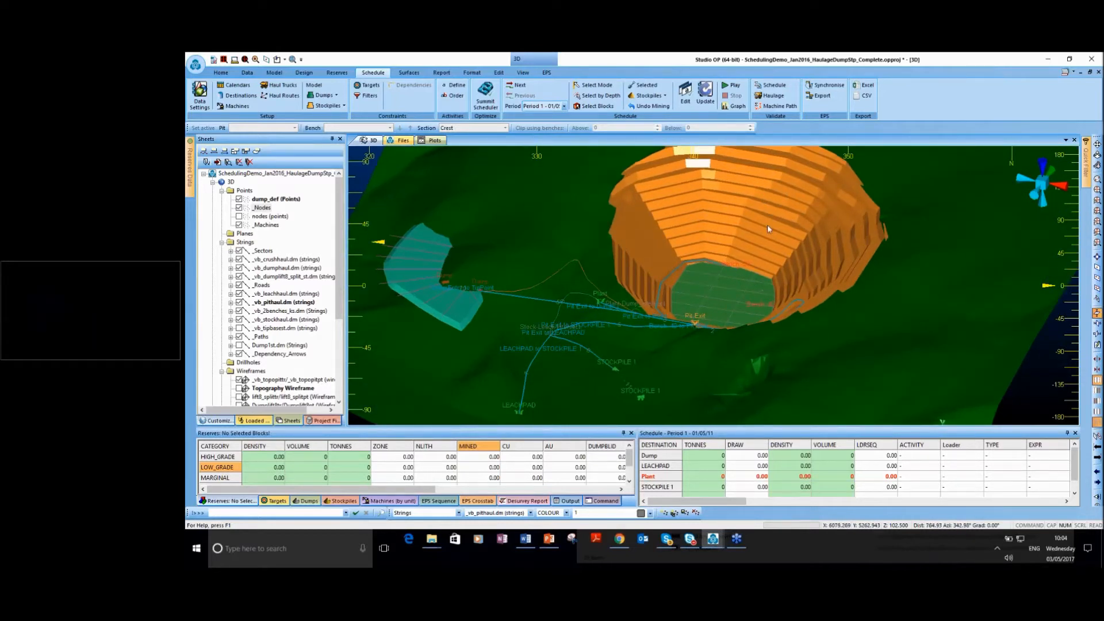
{"action": "scroll", "coordinate": [768, 226], "scroll_direction": "down", "scroll_amount": 1}
{"action": "scroll", "coordinate": [768, 226], "scroll_direction": "down", "scroll_amount": 1}
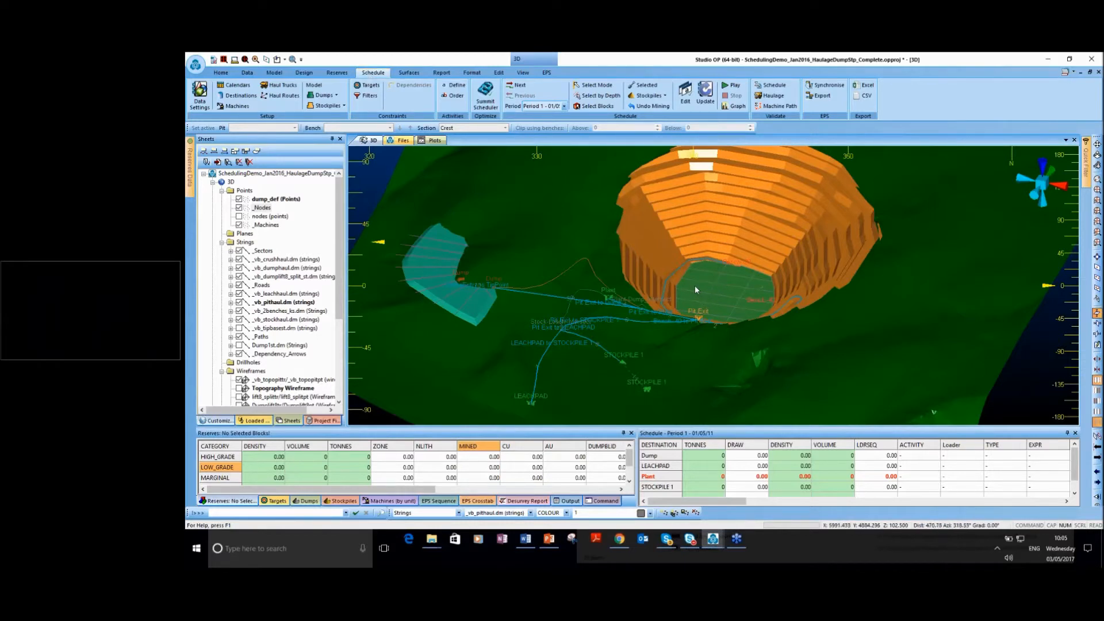
{"action": "scroll", "coordinate": [697, 292], "scroll_direction": "up", "scroll_amount": 1}
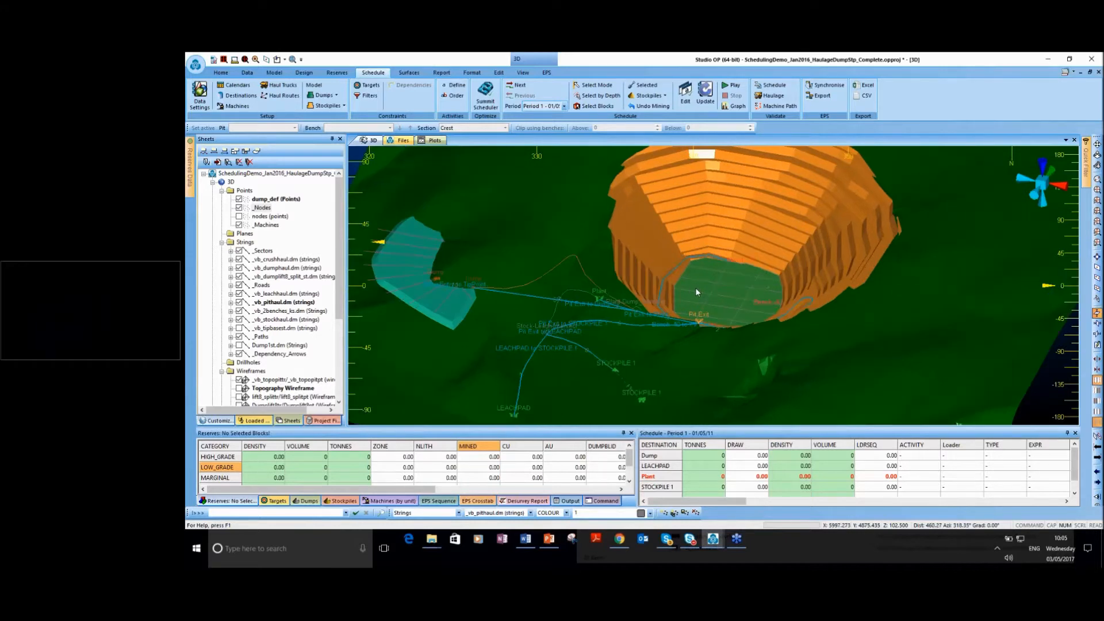
{"action": "scroll", "coordinate": [696, 289], "scroll_direction": "up", "scroll_amount": 1}
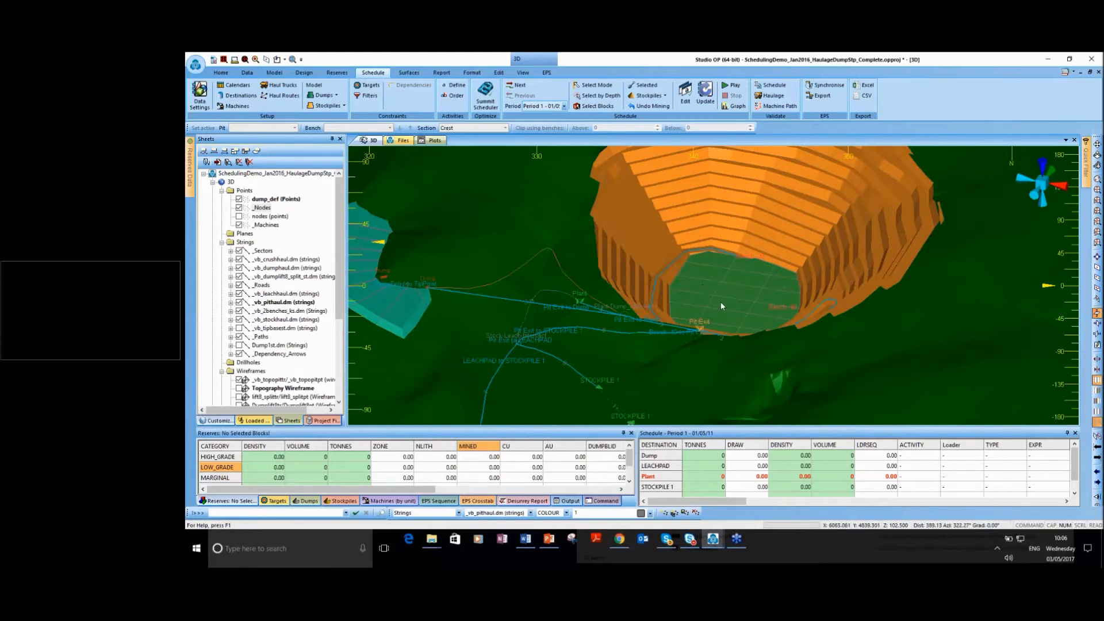
- Select two mining blocks on the pit floor one after the other and enlarge the Reserves table to inspect their reserves
{"action": "scroll", "coordinate": [720, 301], "scroll_direction": "up", "scroll_amount": 1}
{"action": "scroll", "coordinate": [720, 301], "scroll_direction": "up", "scroll_amount": 1}
{"action": "left_click", "coordinate": [720, 302]}
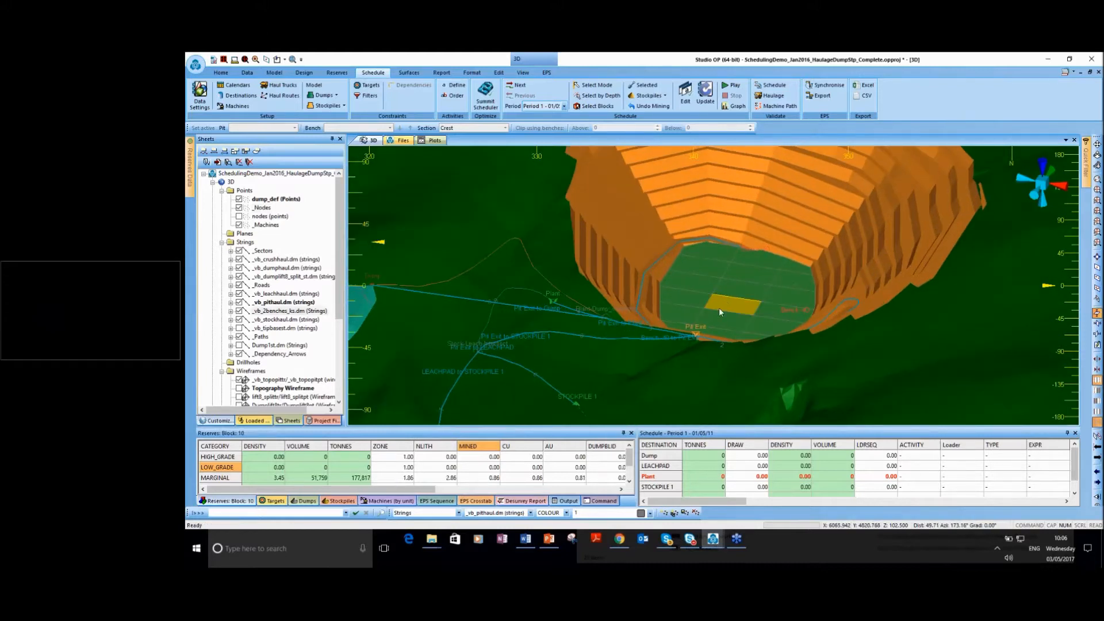
{"action": "scroll", "coordinate": [729, 308], "scroll_direction": "up", "scroll_amount": 2}
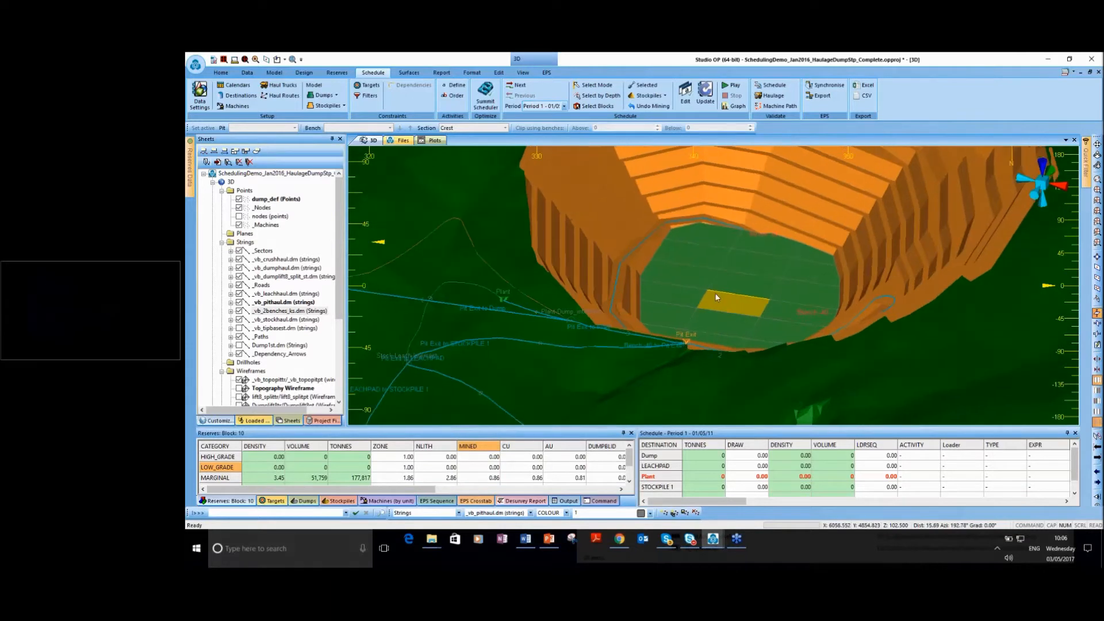
{"action": "scroll", "coordinate": [717, 297], "scroll_direction": "up", "scroll_amount": 1}
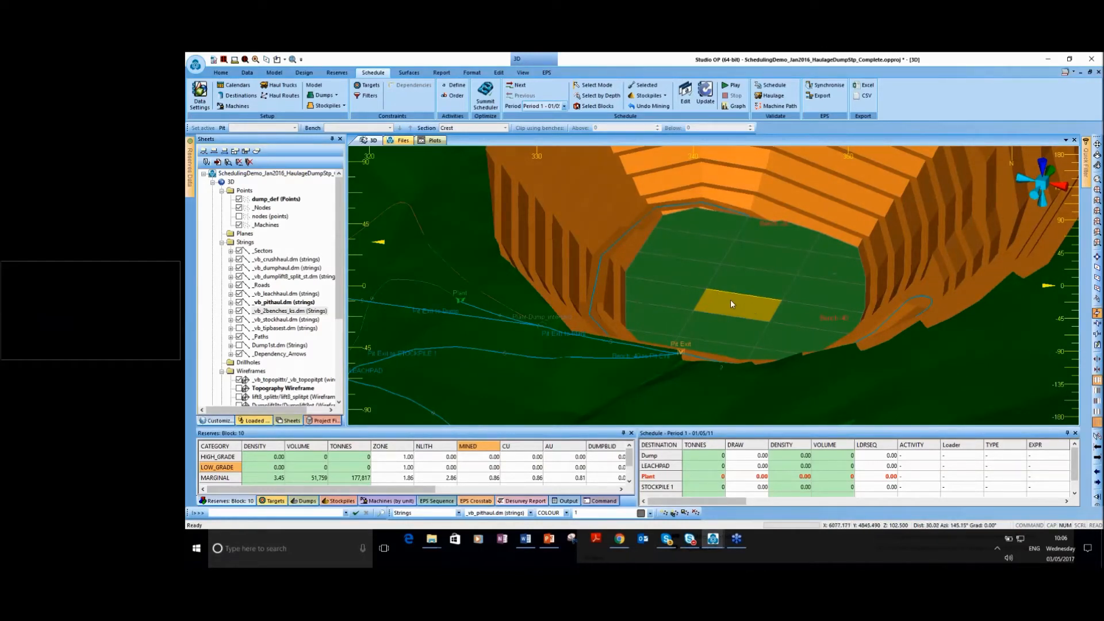
{"action": "left_click", "coordinate": [719, 278]}
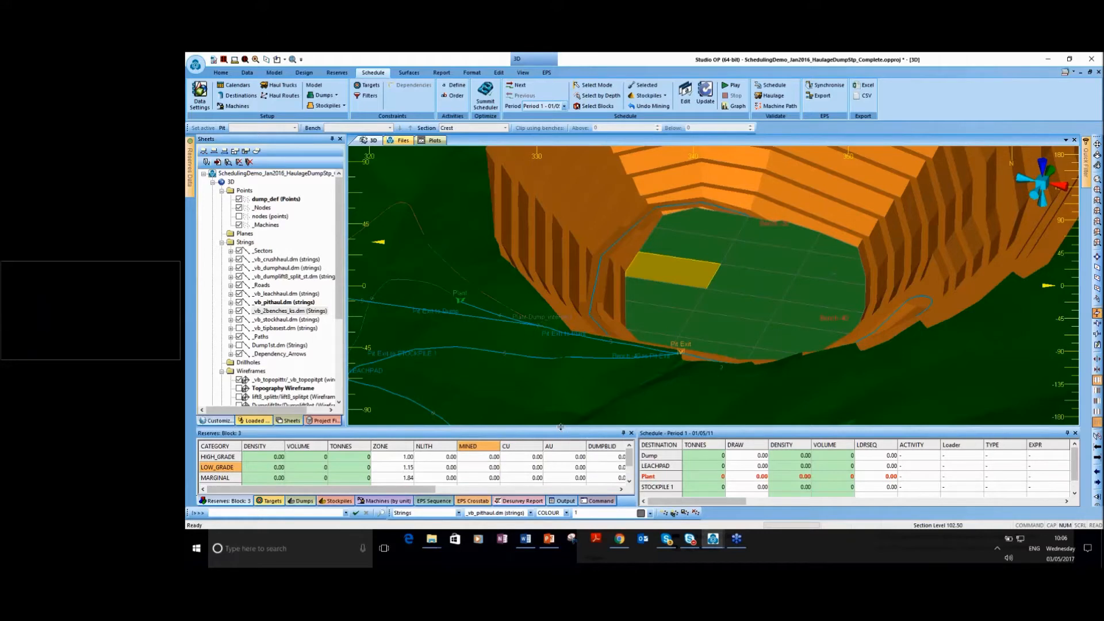
{"action": "left_click_drag", "start_coordinate": [561, 419], "coordinate": [561, 412]}
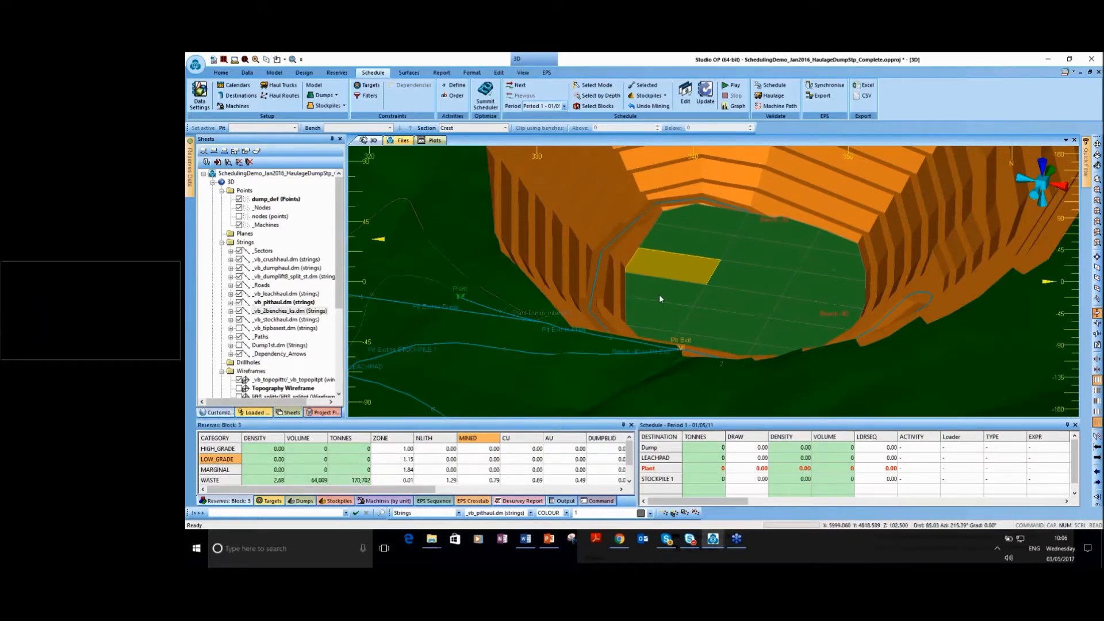
{"action": "scroll", "coordinate": [679, 282], "scroll_direction": "down", "scroll_amount": 2}
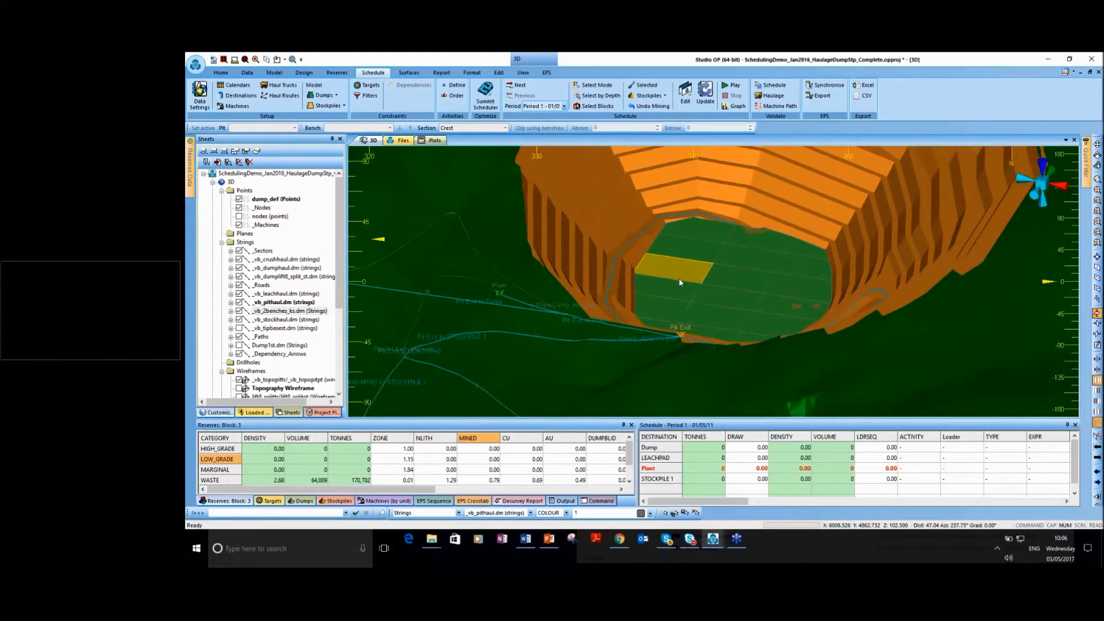
{"action": "scroll", "coordinate": [679, 282], "scroll_direction": "down", "scroll_amount": 2}
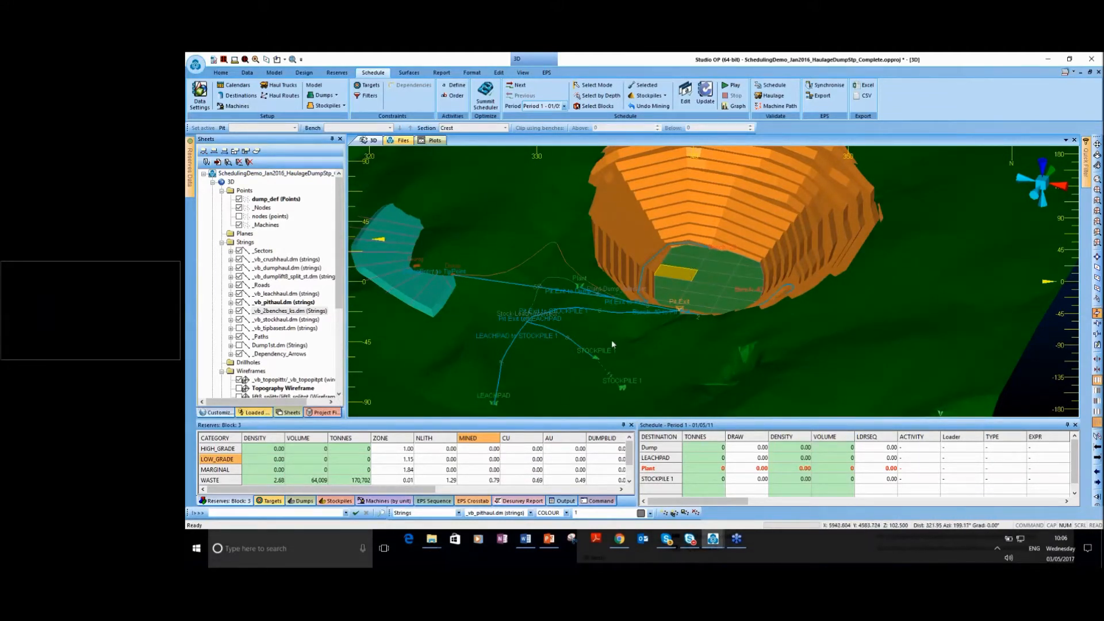
- Examine the _vb_ 2benches strings table and the _vb_panel_eval results table from the project files, closing each after viewing
{"action": "left_click", "coordinate": [309, 413]}
{"action": "left_click", "coordinate": [213, 221]}
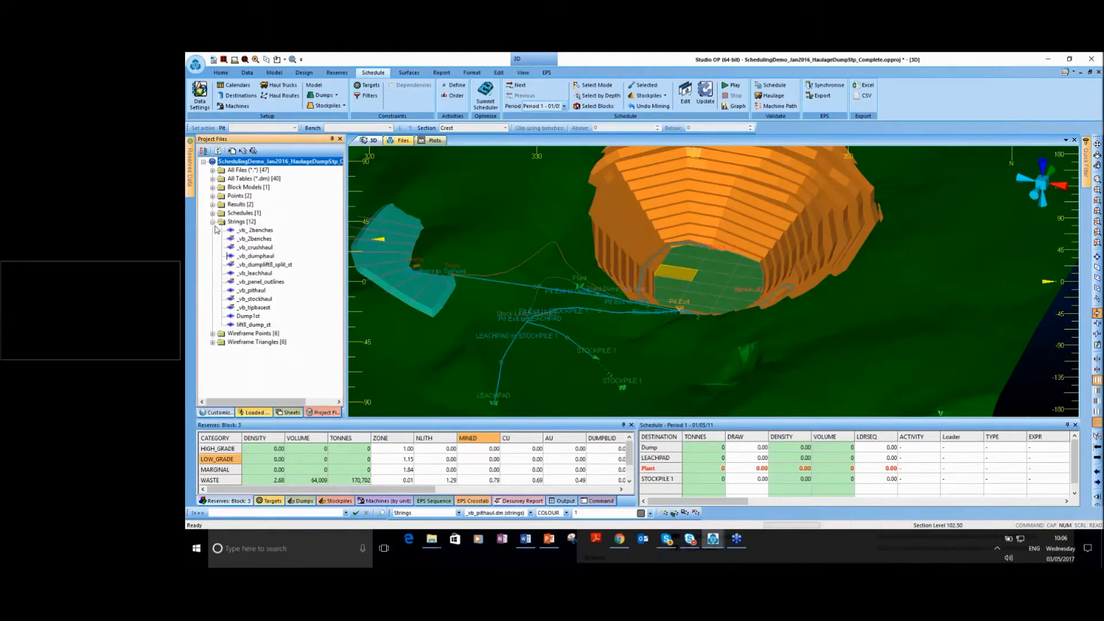
{"action": "double_click", "coordinate": [247, 231]}
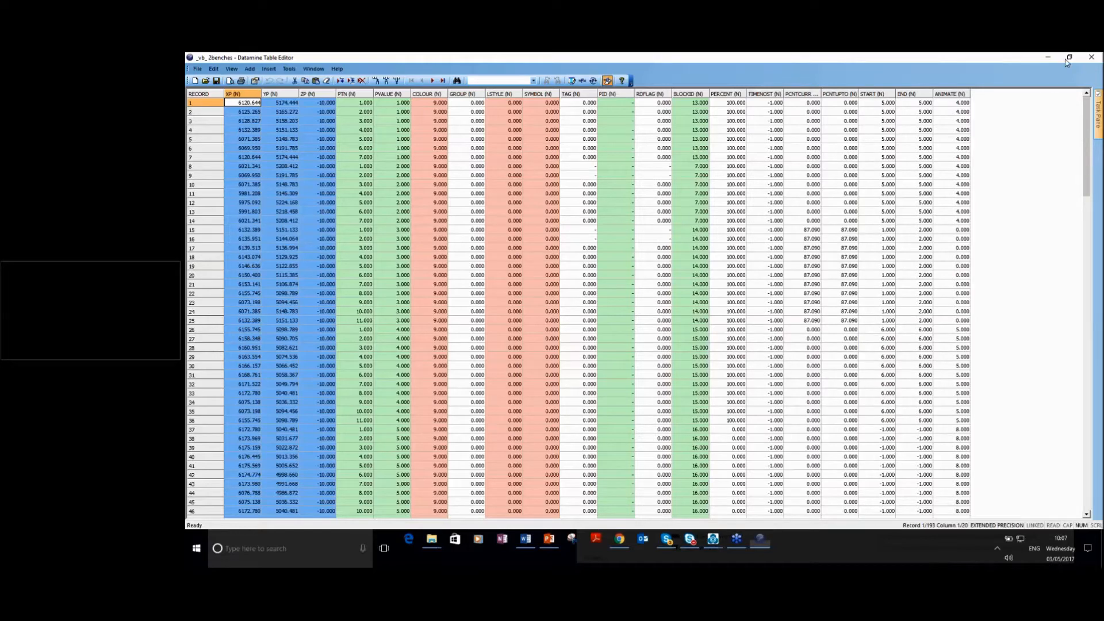
{"action": "left_click", "coordinate": [1091, 57]}
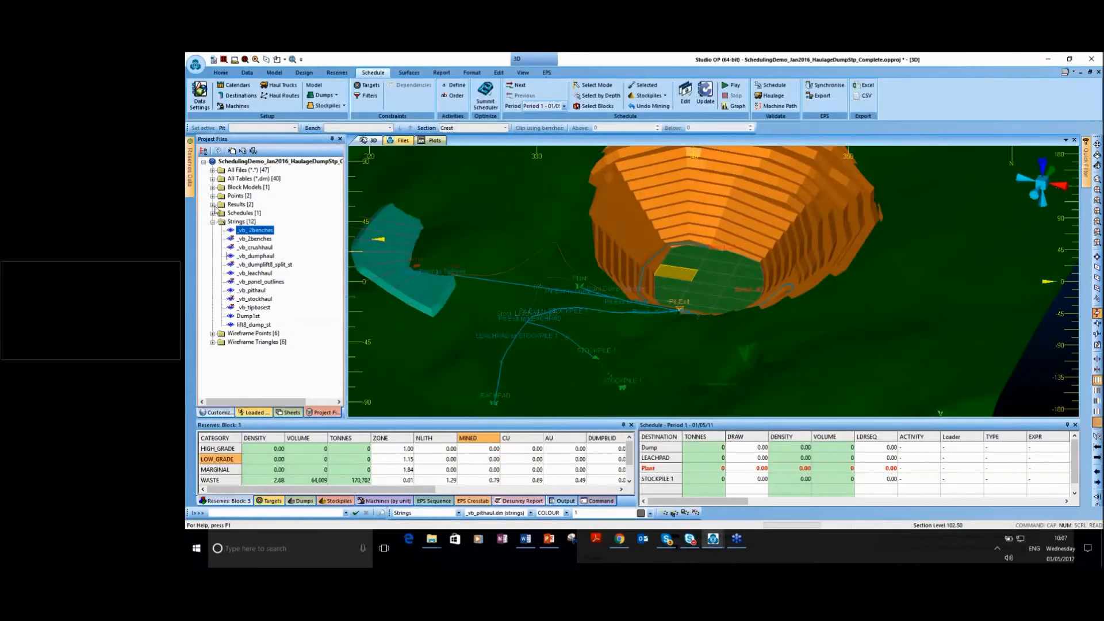
{"action": "double_click", "coordinate": [254, 214]}
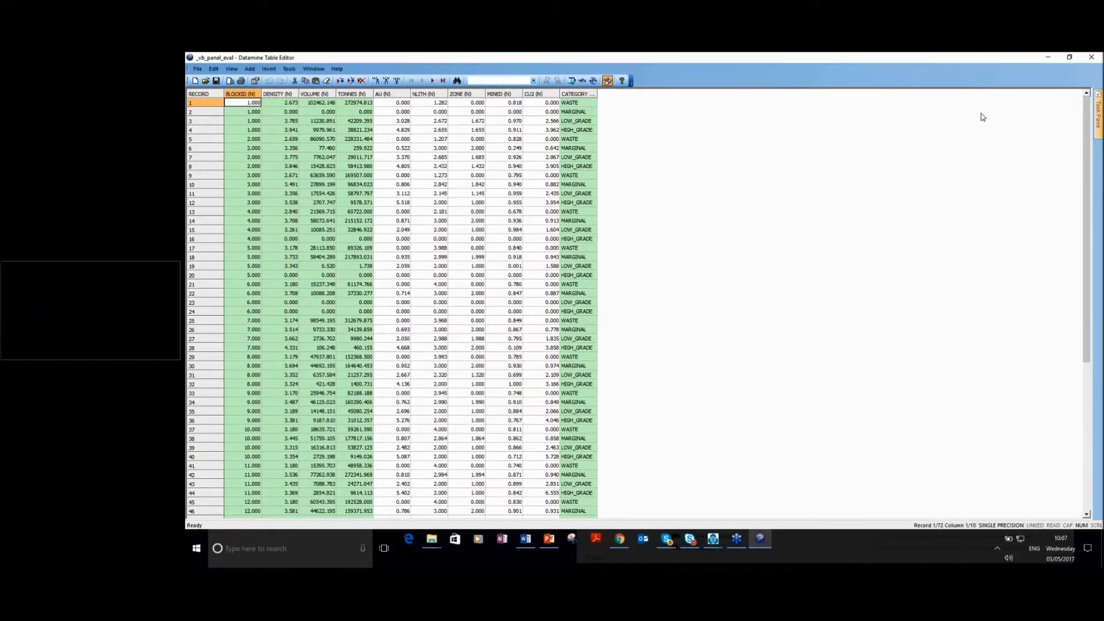
{"action": "left_click", "coordinate": [1093, 58]}
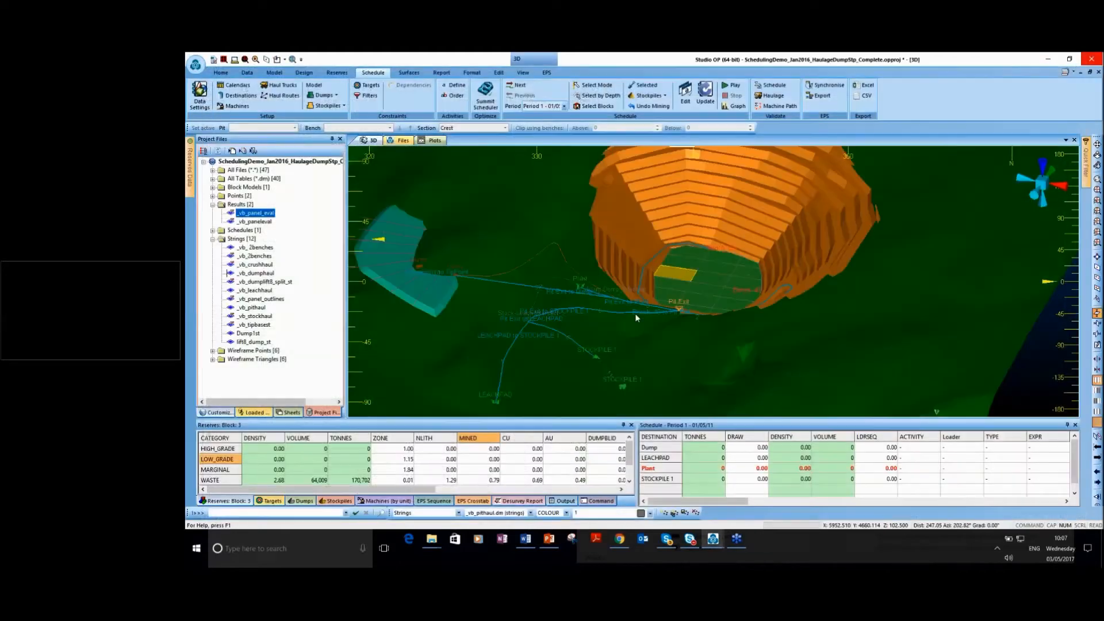
- Select a central mining block on the pit floor and add the adjacent block to the selection to inspect combined reserves
{"action": "scroll", "coordinate": [637, 318], "scroll_direction": "up", "scroll_amount": 1}
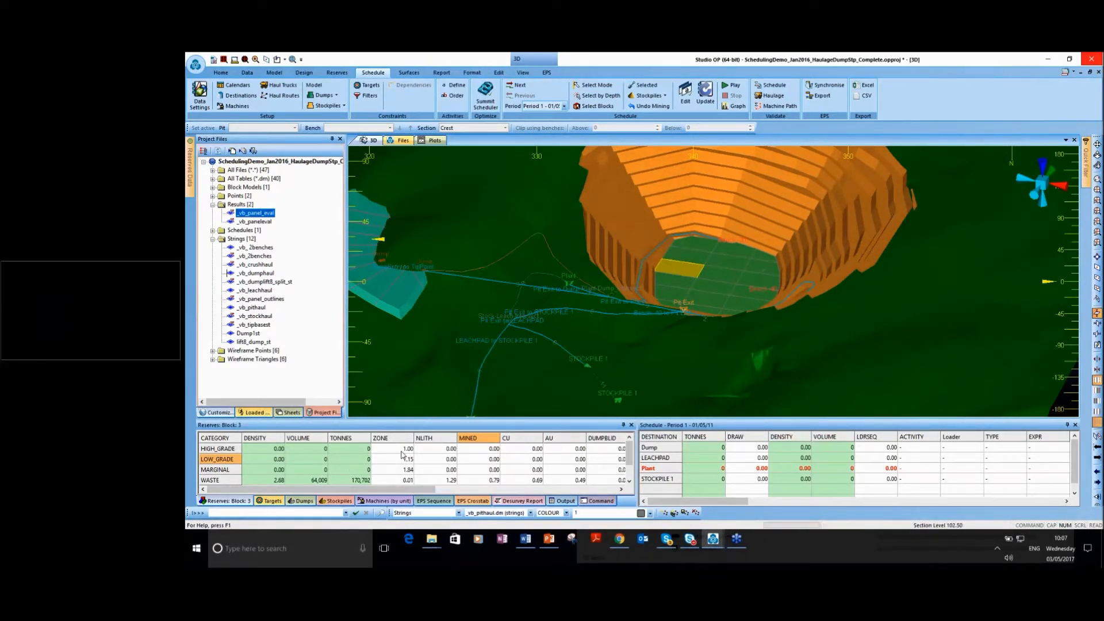
{"action": "scroll", "coordinate": [699, 276], "scroll_direction": "up", "scroll_amount": 1}
{"action": "scroll", "coordinate": [700, 276], "scroll_direction": "up", "scroll_amount": 3}
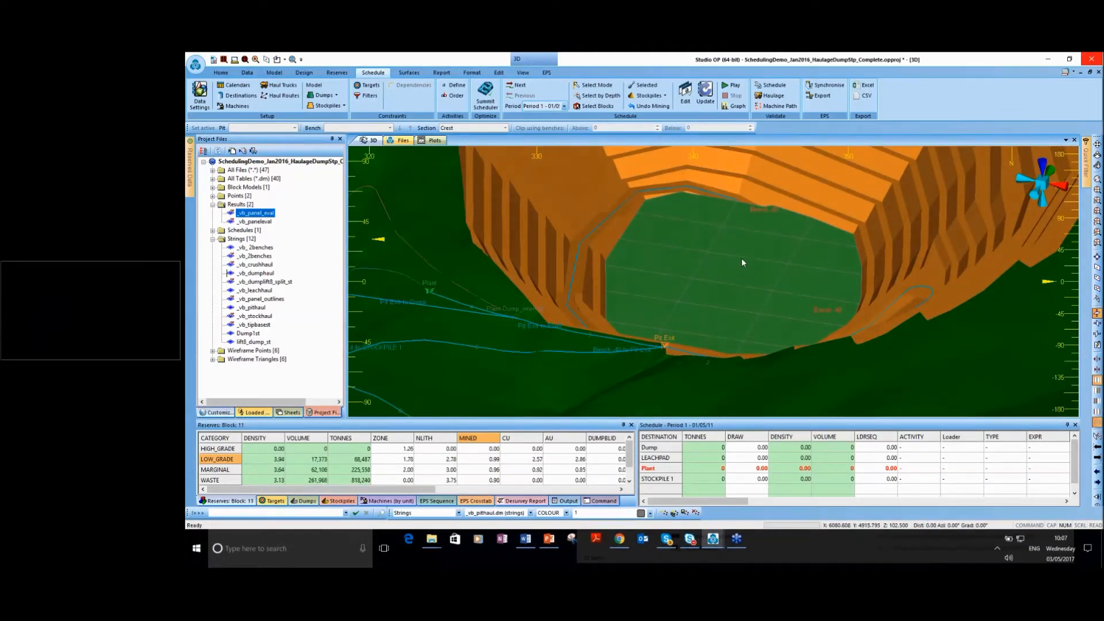
{"action": "left_click", "coordinate": [741, 258]}
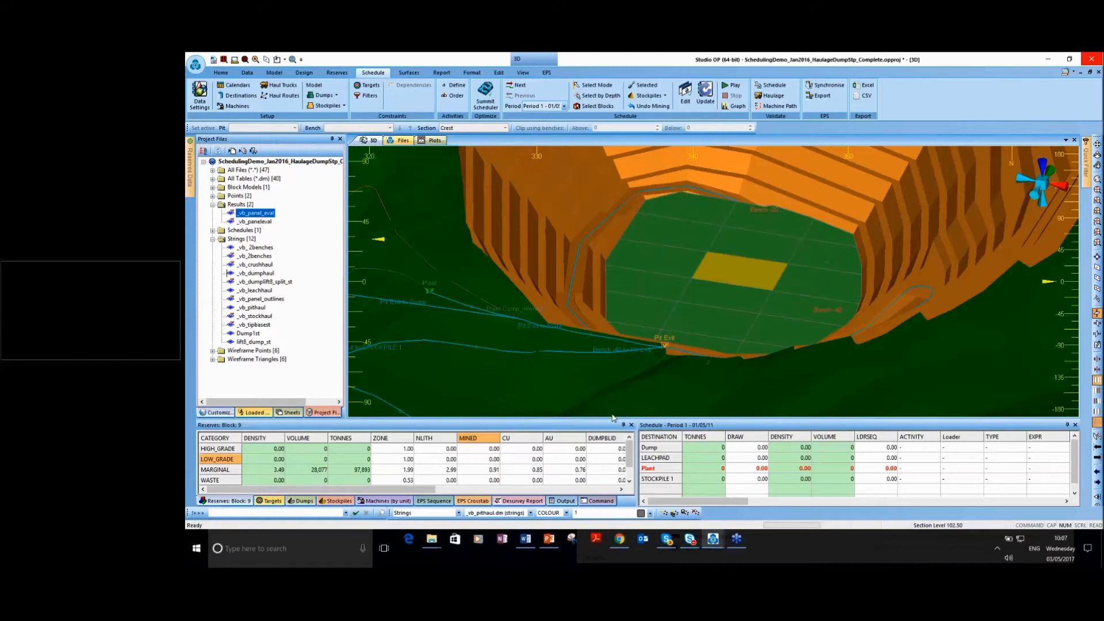
{"action": "left_click", "coordinate": [721, 294]}
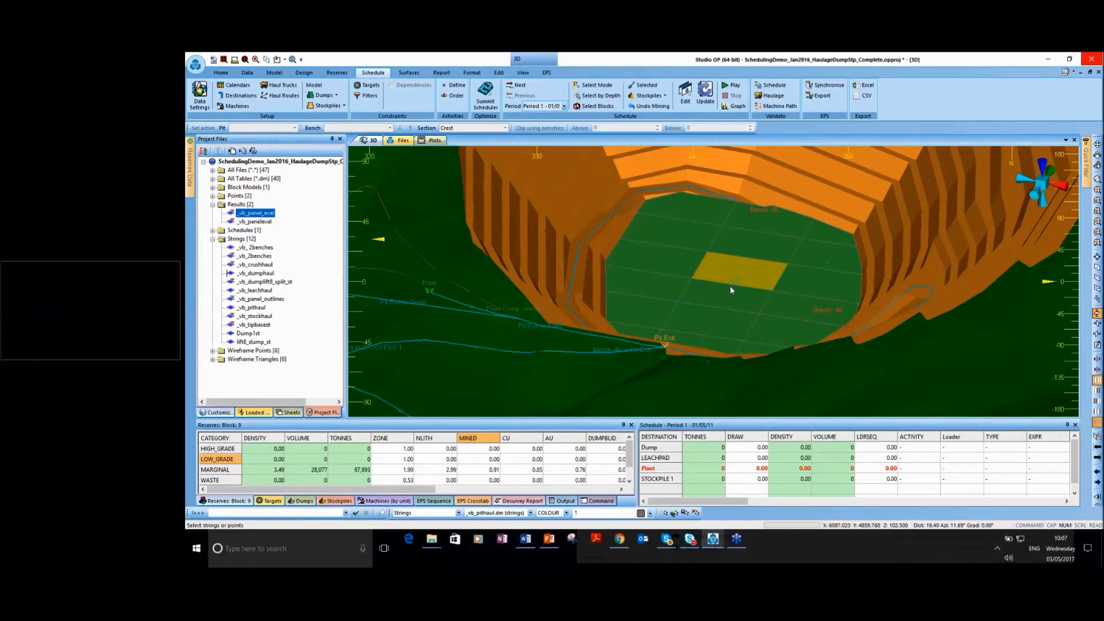
{"action": "left_click", "coordinate": [725, 293], "text": "ctrl"}
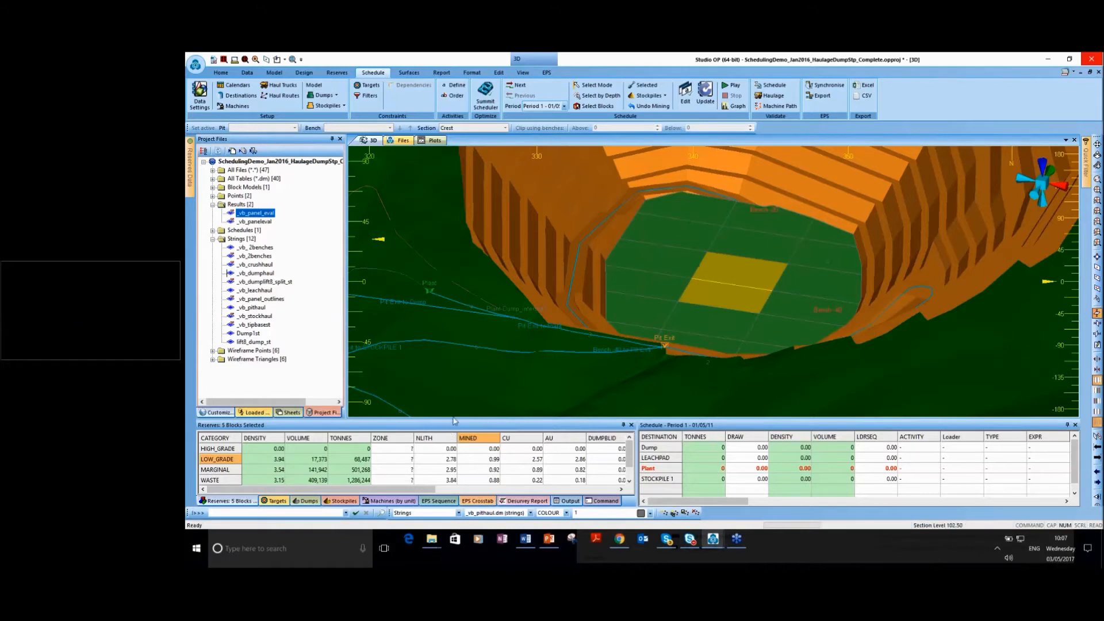
{"action": "left_click_drag", "start_coordinate": [453, 413], "coordinate": [453, 412]}
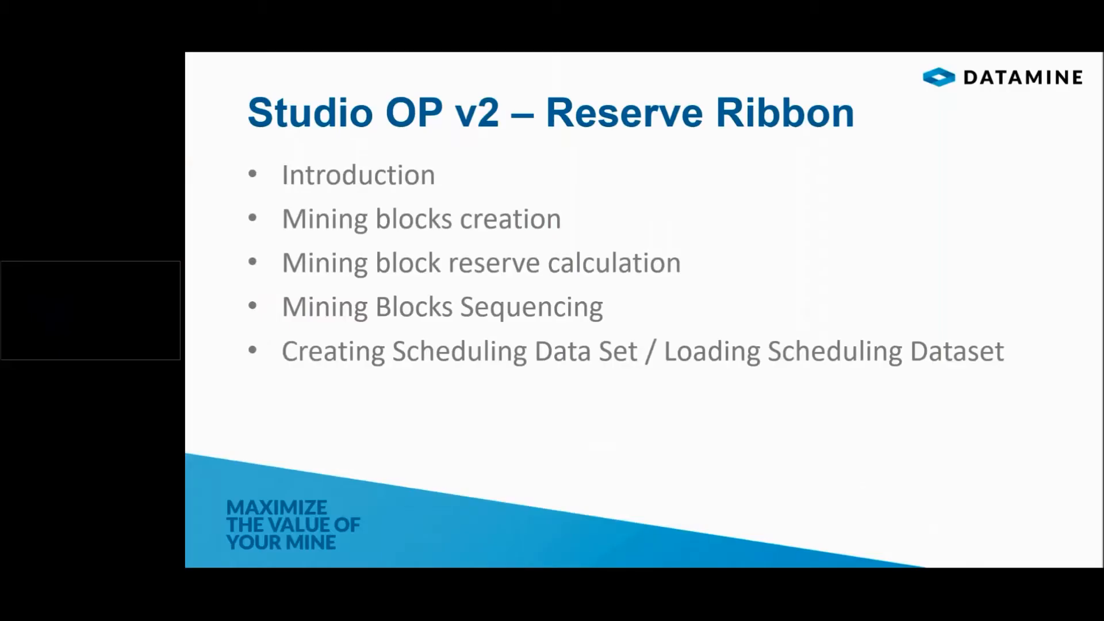
{"action": "key", "text": "Right"}
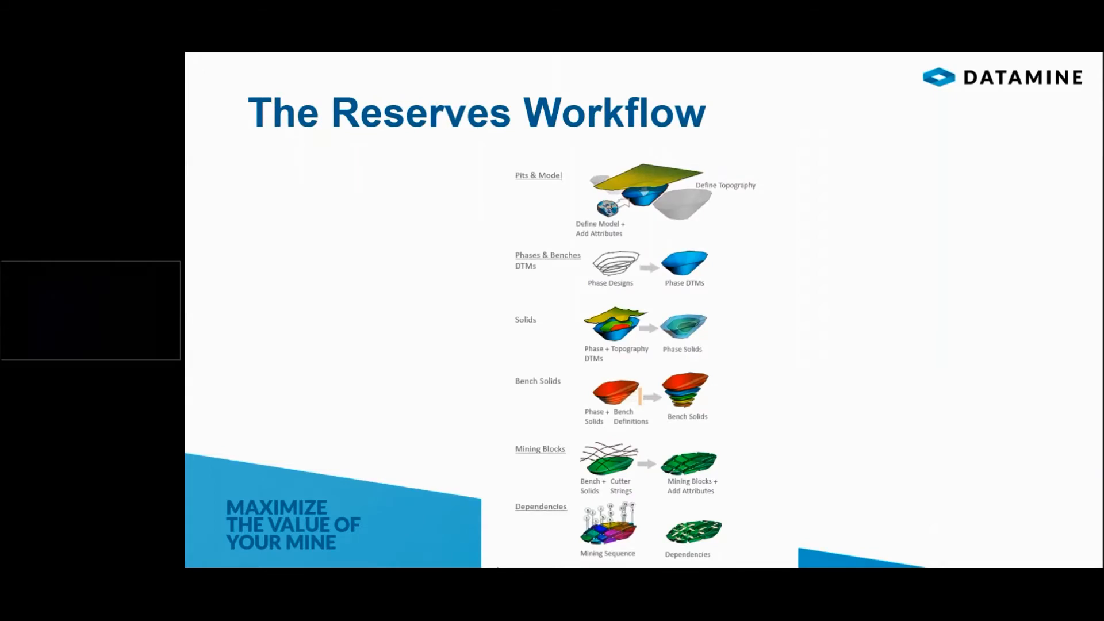
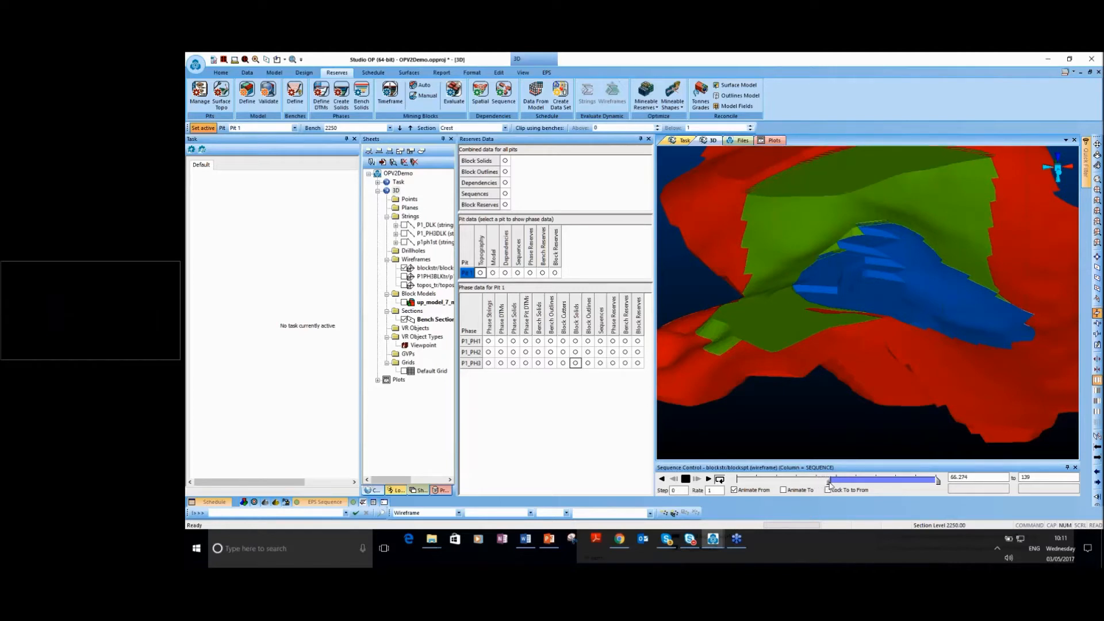
- Step the block wireframe's sequence animation back by setting its start value to about 56.75, viewing the mining blocks up close
{"action": "scroll", "coordinate": [854, 332], "scroll_direction": "up", "scroll_amount": 4}
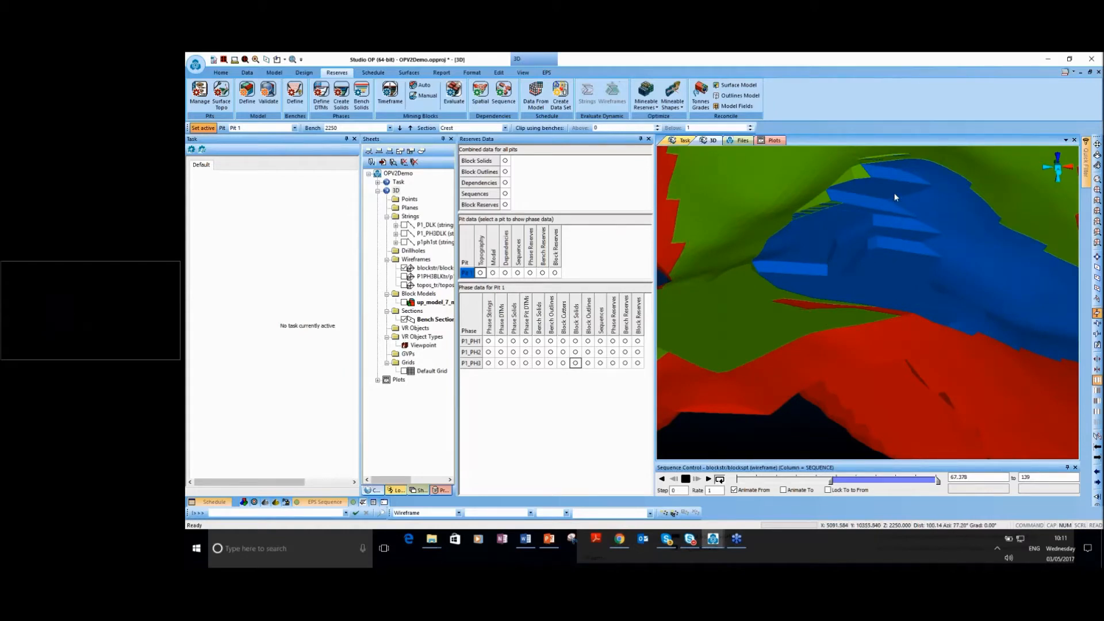
{"action": "mouse_move", "coordinate": [831, 481]}
{"action": "left_mouse_down"}
{"action": "mouse_move", "coordinate": [841, 482]}
{"action": "mouse_move", "coordinate": [816, 482]}
{"action": "left_mouse_up"}
- Show the Task view and open the pit management task to review the project's list of pits
{"action": "left_click", "coordinate": [681, 142]}
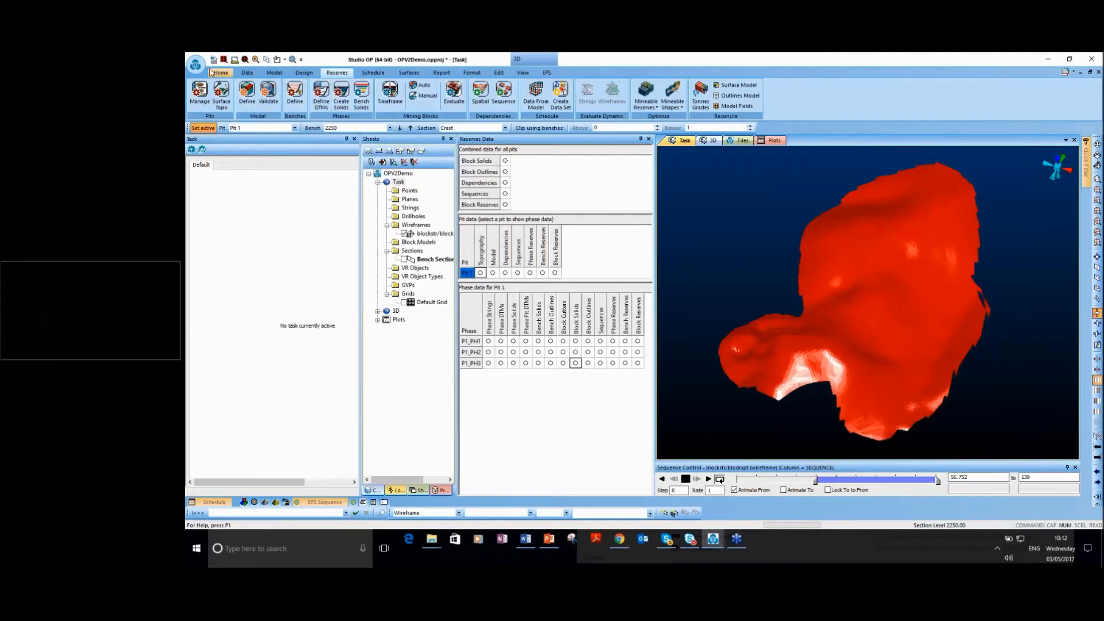
{"action": "left_click", "coordinate": [194, 99]}
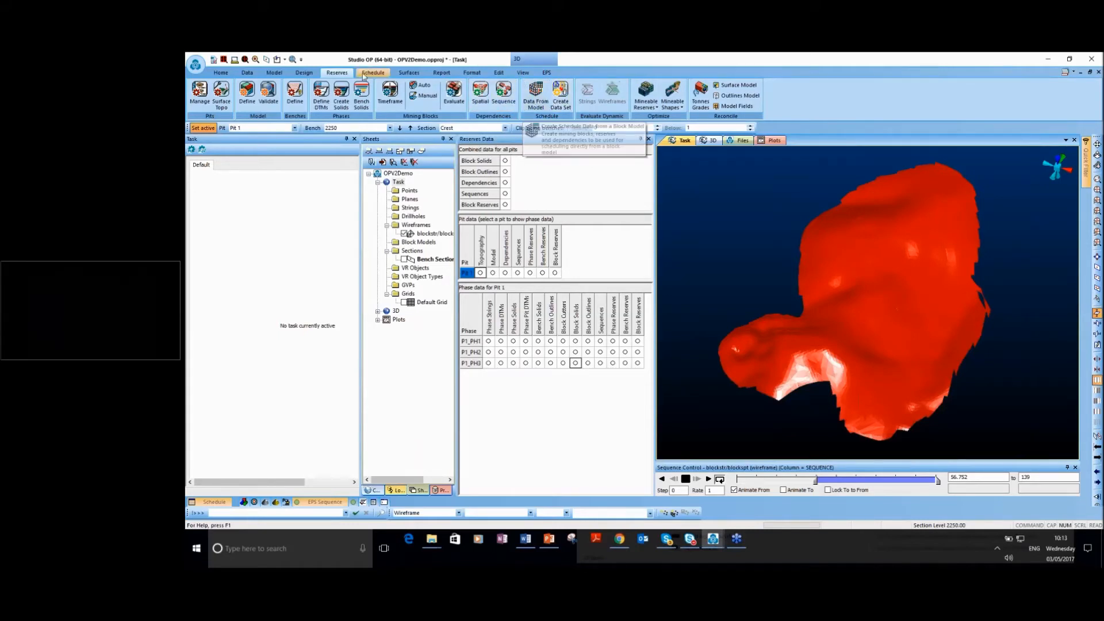
{"action": "left_click", "coordinate": [196, 102]}
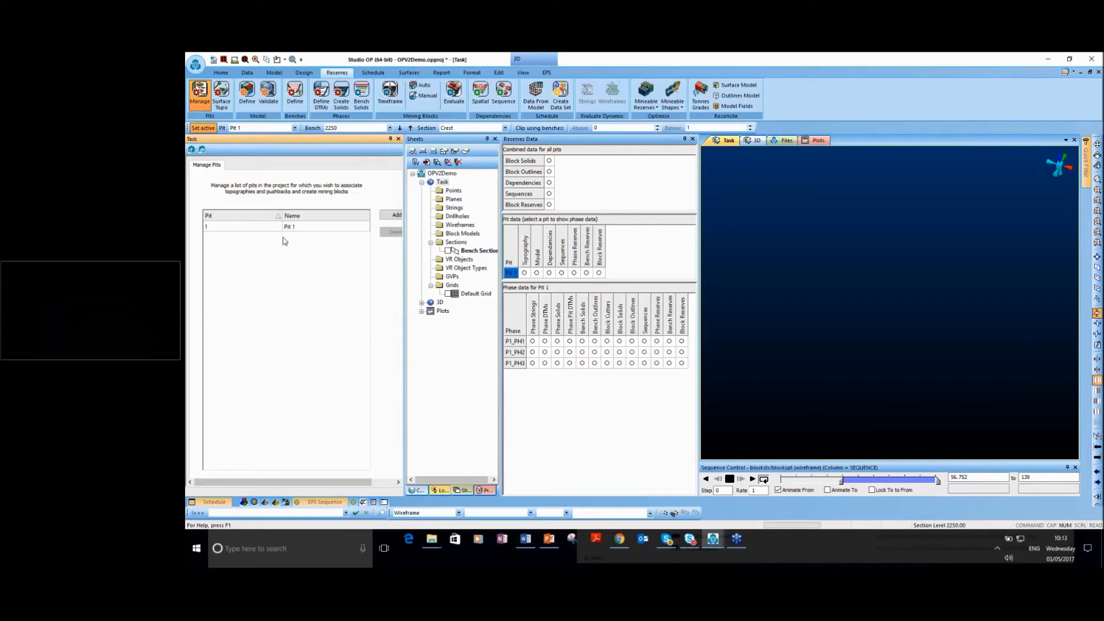
- Open the surface topography task, widen its pane and select the topos_tr topography assignment for Pit 1
{"action": "left_click", "coordinate": [220, 103]}
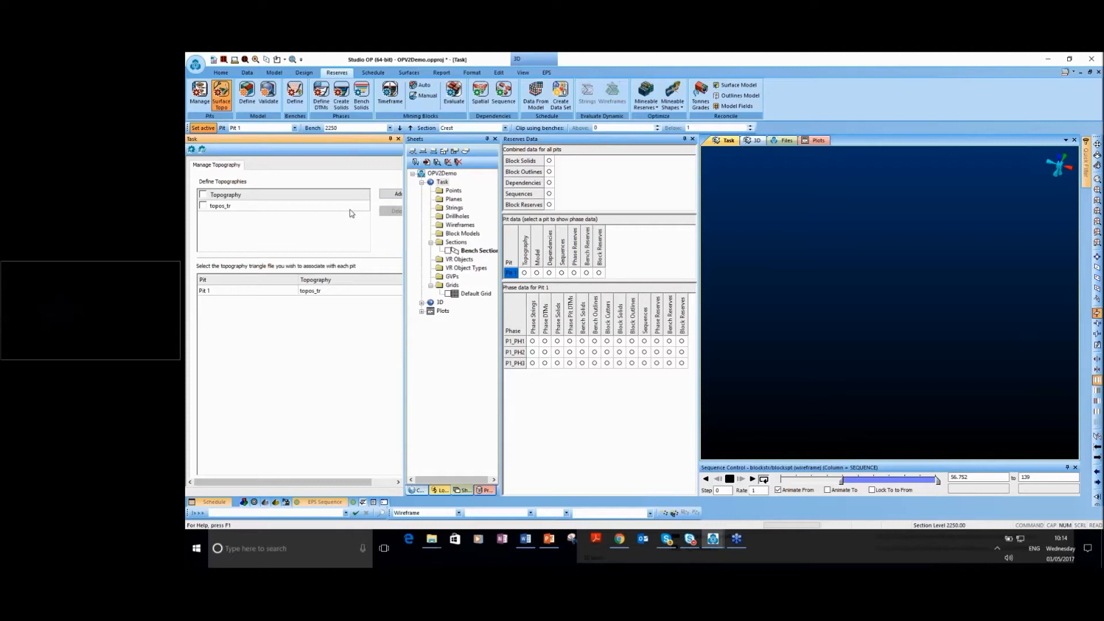
{"action": "left_click_drag", "start_coordinate": [405, 249], "coordinate": [422, 249]}
{"action": "left_click", "coordinate": [404, 293]}
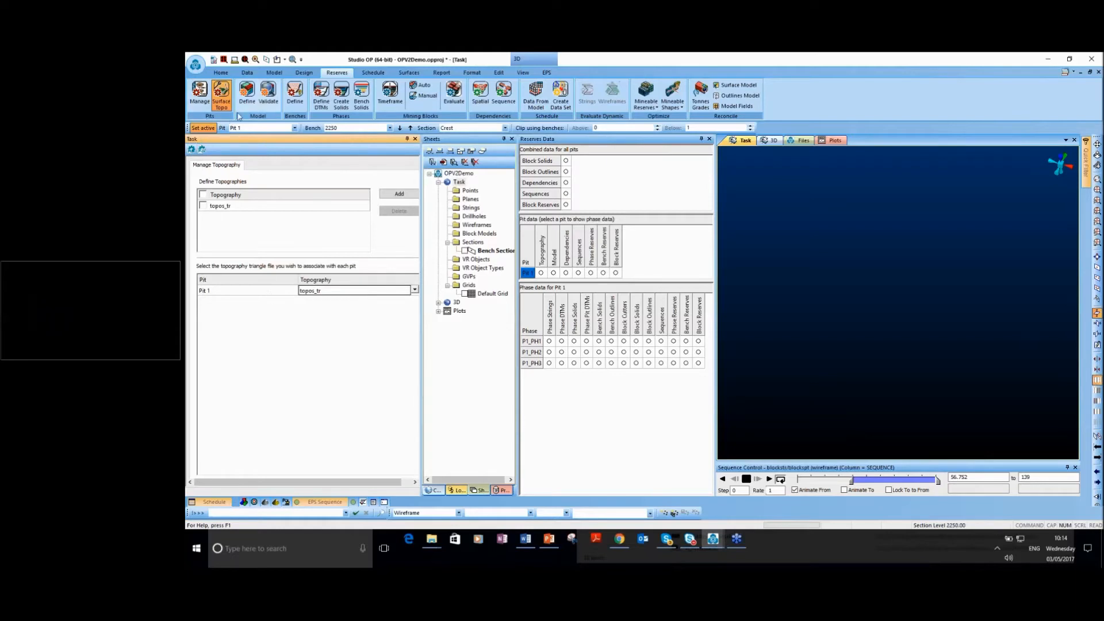
- Open the planning block model definition, widen its pane and review the field assignments of up_model_7_mao_mfo_results
{"action": "left_click", "coordinate": [247, 95]}
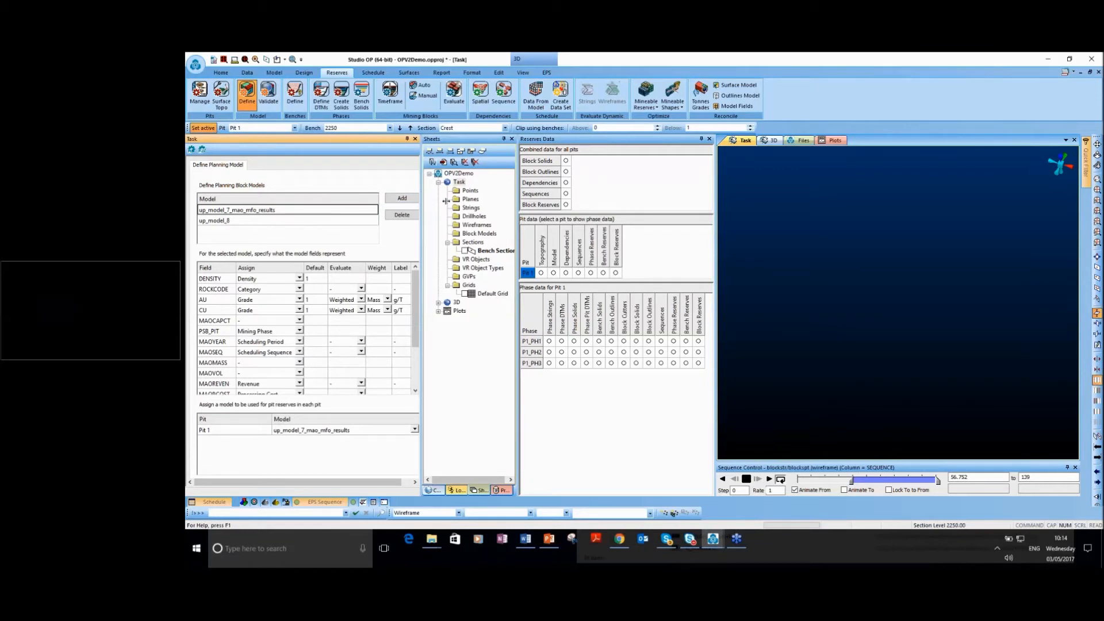
{"action": "left_click_drag", "start_coordinate": [422, 201], "coordinate": [446, 201]}
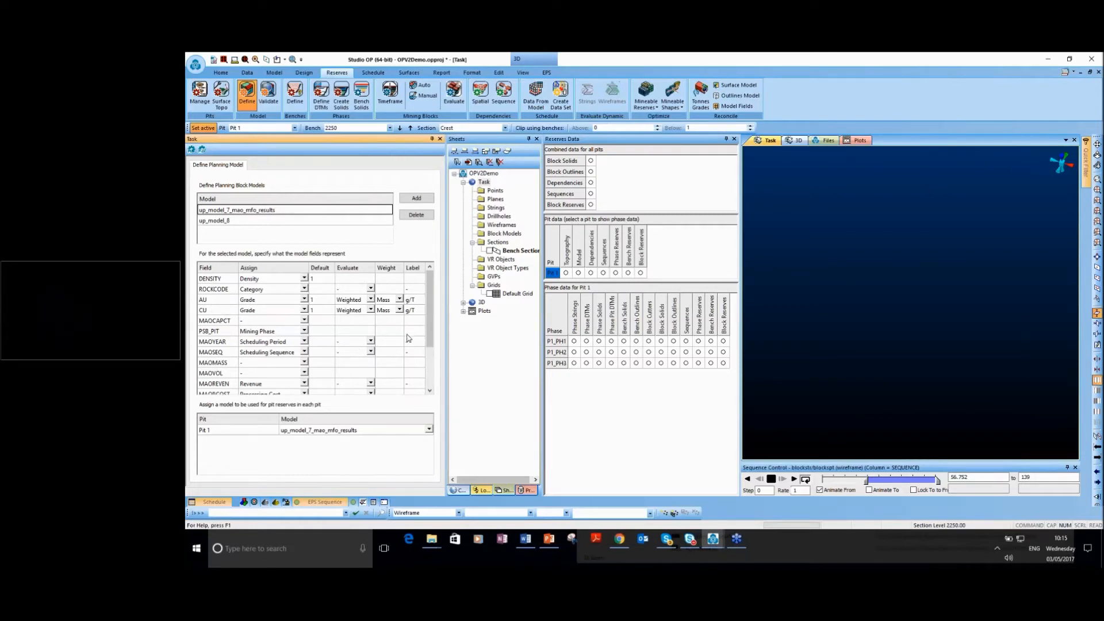
{"action": "scroll", "coordinate": [428, 339], "scroll_direction": "down", "scroll_amount": 1}
{"action": "scroll", "coordinate": [428, 340], "scroll_direction": "up", "scroll_amount": 2}
- Show the project files with the full file list collapsed, and check the _vb_panel_eval table's category records from the other Studio OP window
{"action": "left_click", "coordinate": [525, 490]}
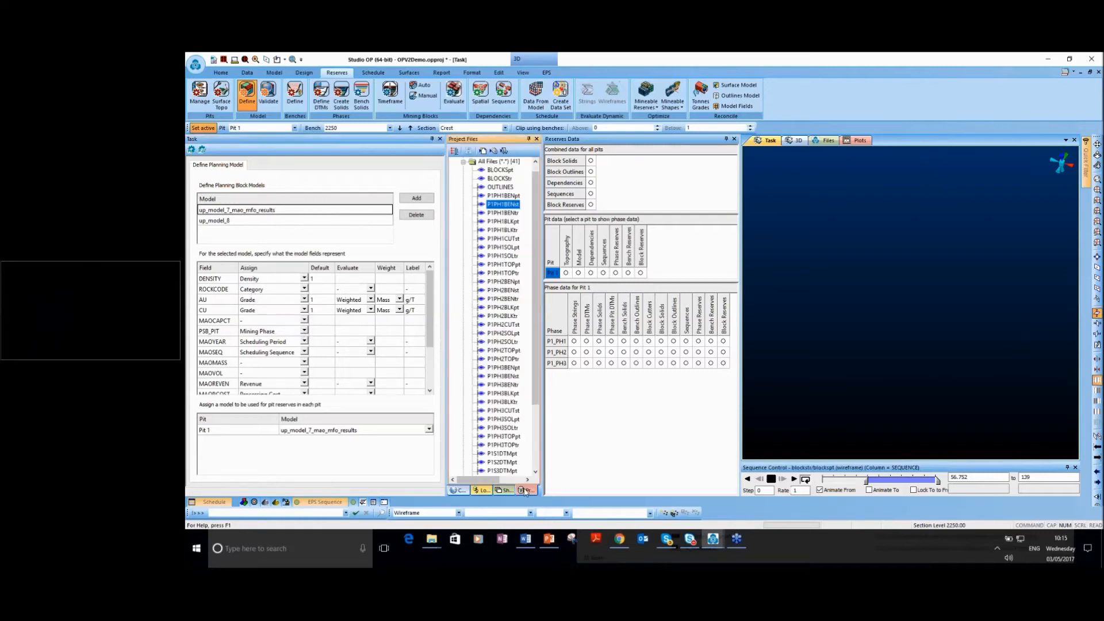
{"action": "left_click", "coordinate": [463, 162]}
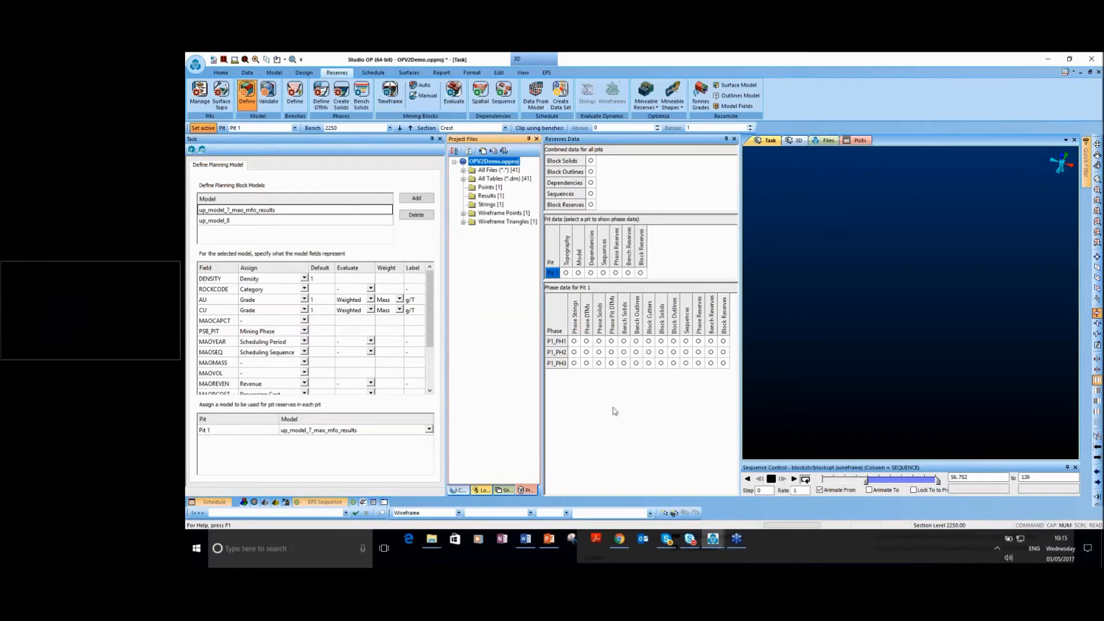
{"action": "left_click", "coordinate": [713, 539]}
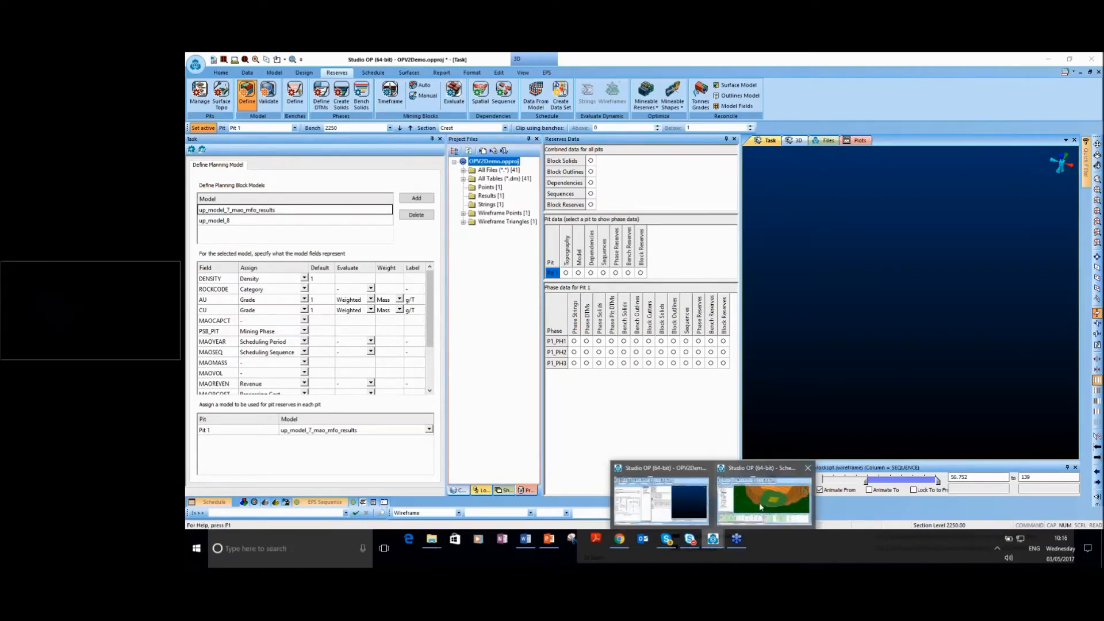
{"action": "left_click", "coordinate": [761, 506]}
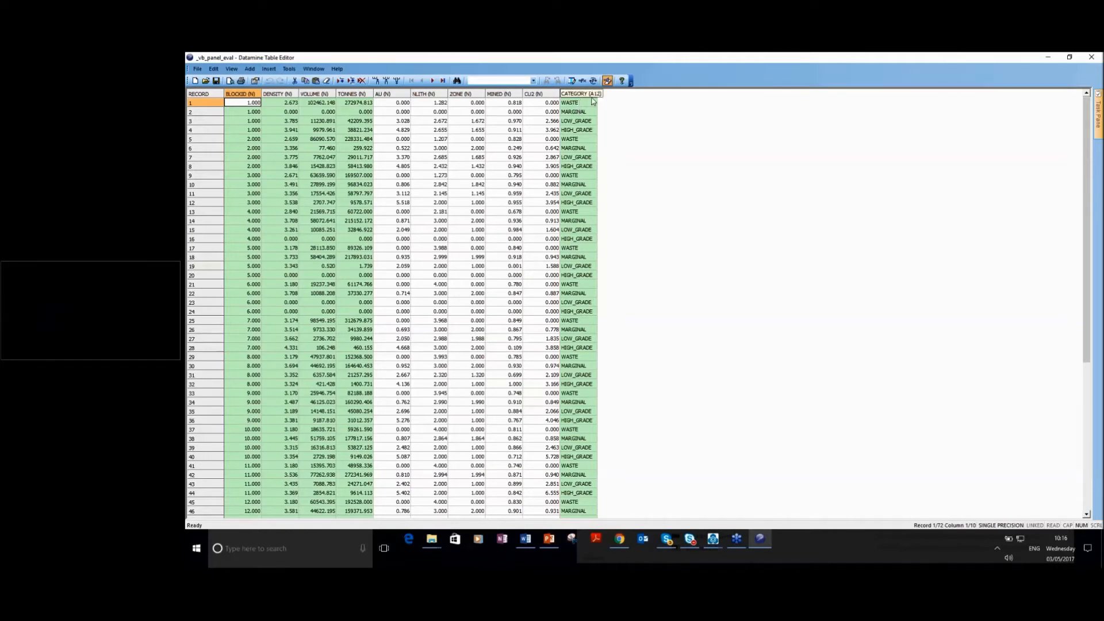
{"action": "left_click", "coordinate": [1082, 57]}
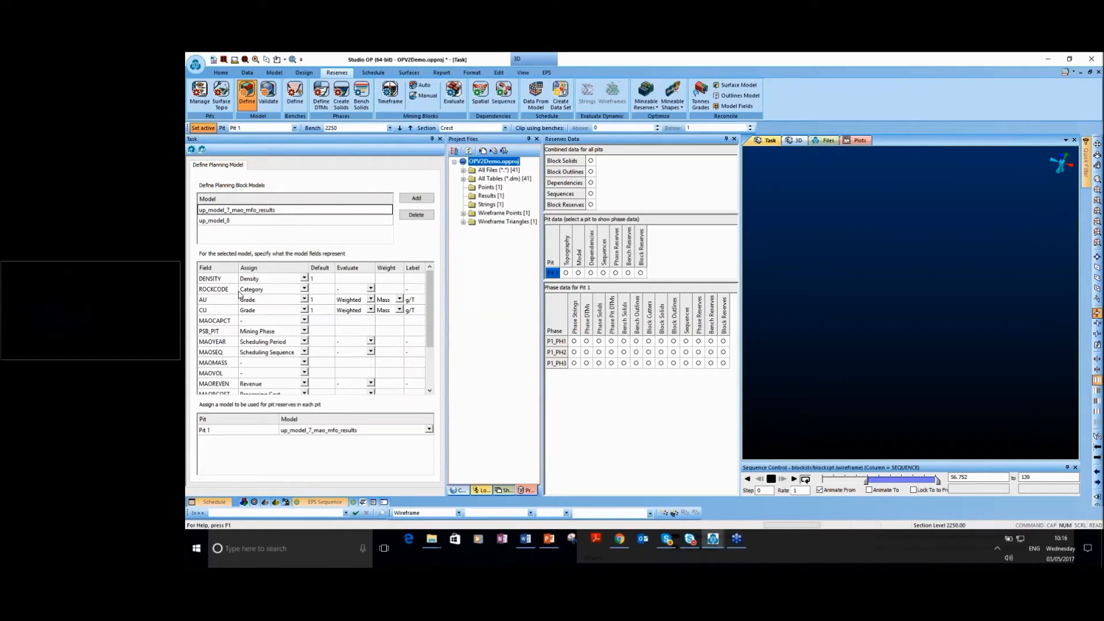
- Review the remaining model field assignments and run the planning model validation for up_model_8 and again for up_model_7_mao_mfo_results
{"action": "left_click_drag", "start_coordinate": [428, 312], "coordinate": [428, 353]}
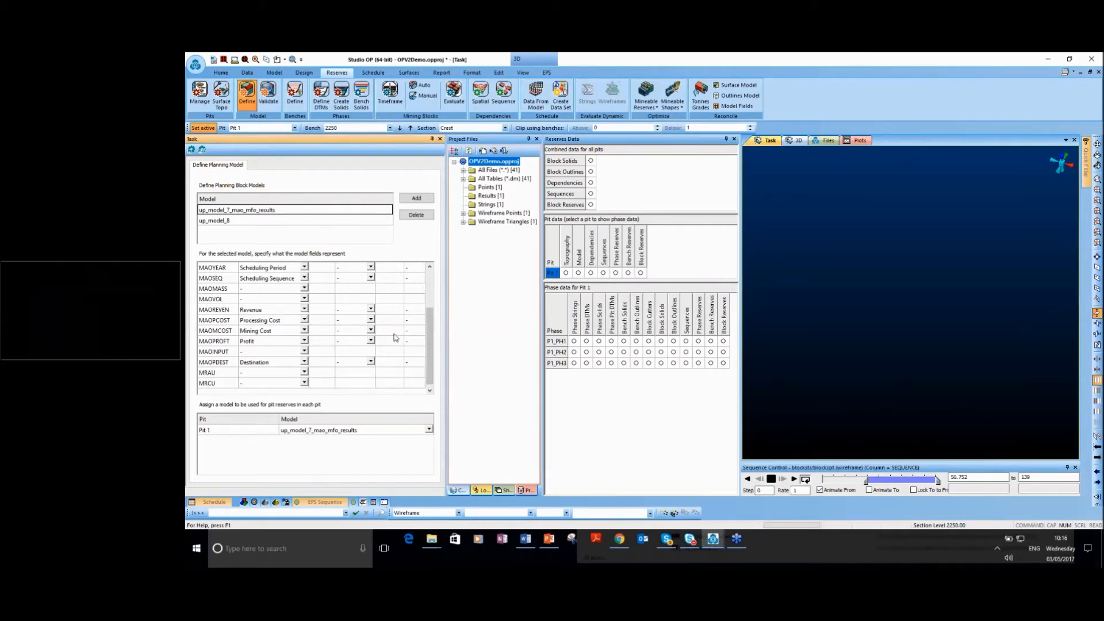
{"action": "left_click_drag", "start_coordinate": [428, 343], "coordinate": [427, 323]}
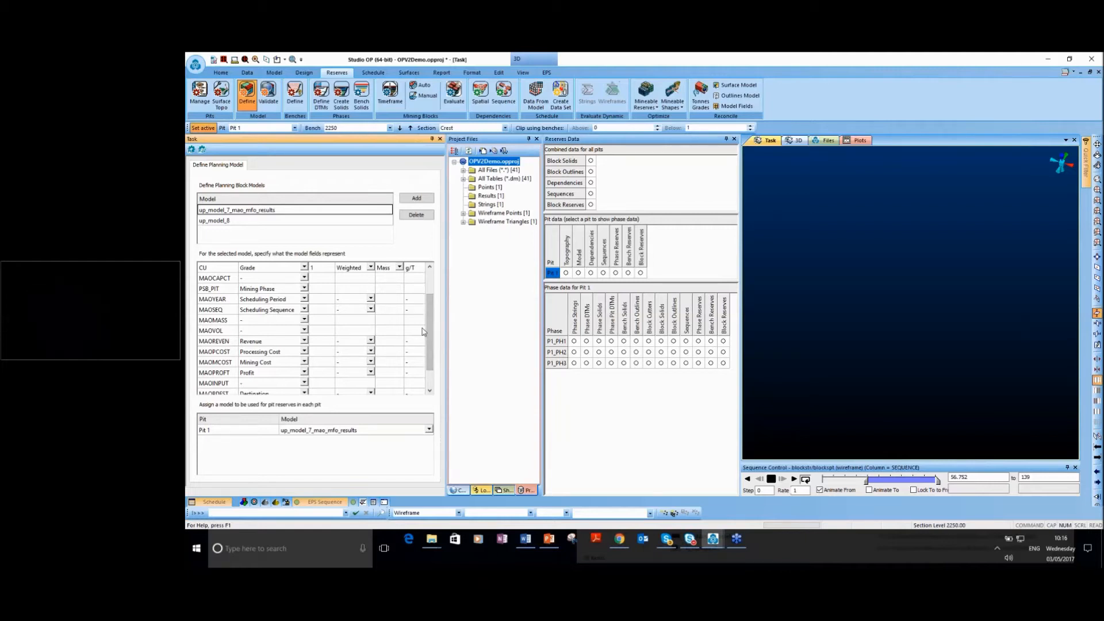
{"action": "left_click", "coordinate": [268, 102]}
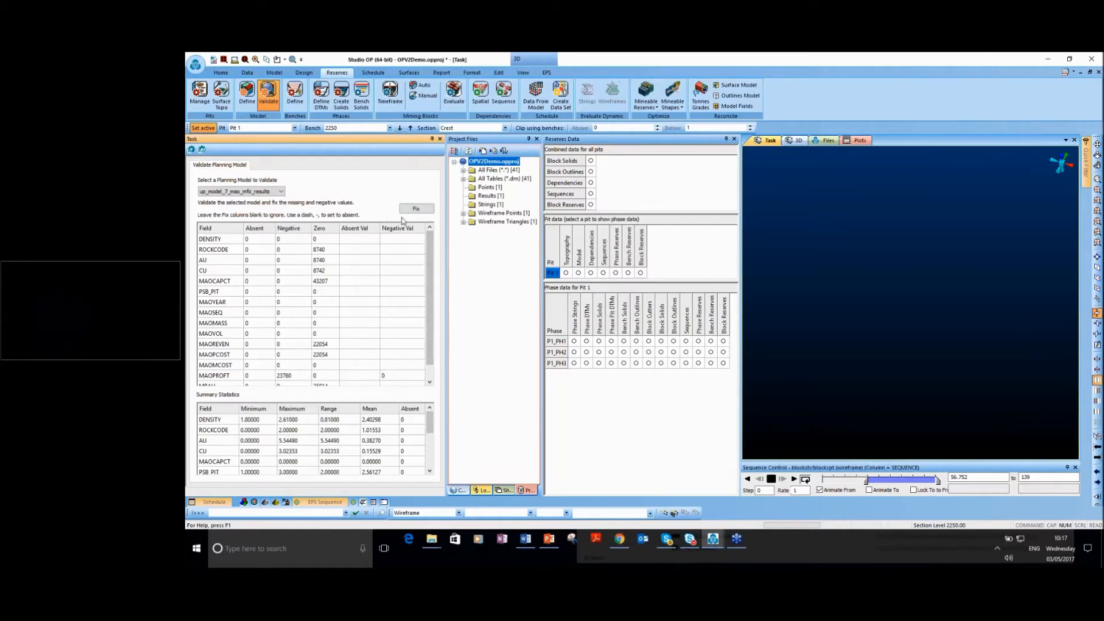
{"action": "left_click", "coordinate": [281, 191]}
{"action": "left_click", "coordinate": [230, 206]}
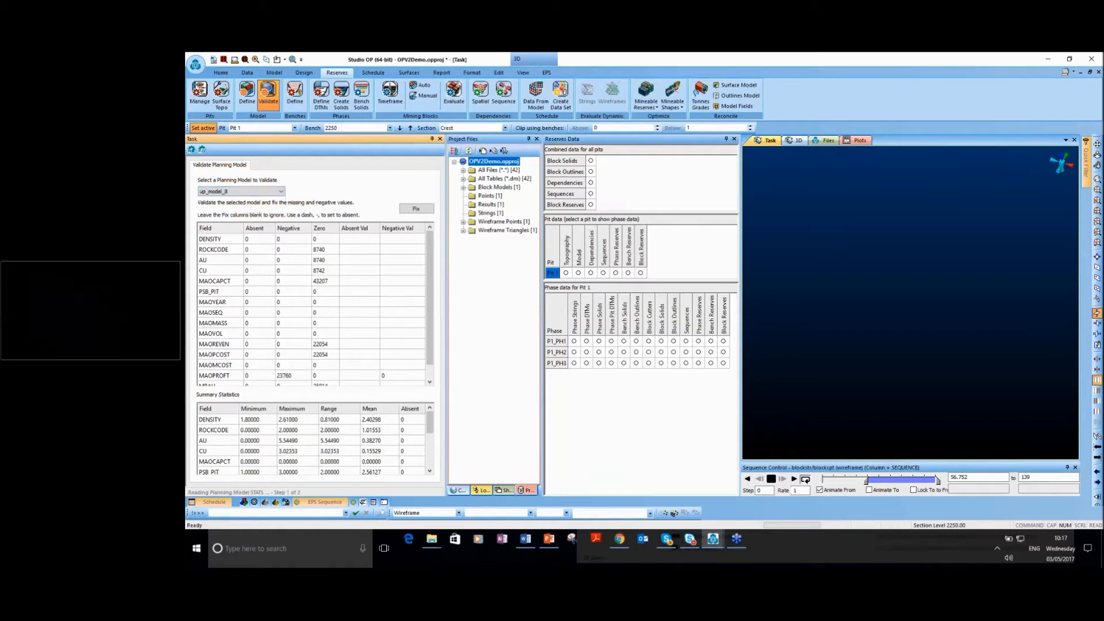
{"action": "left_click", "coordinate": [271, 194]}
{"action": "left_click", "coordinate": [271, 203]}
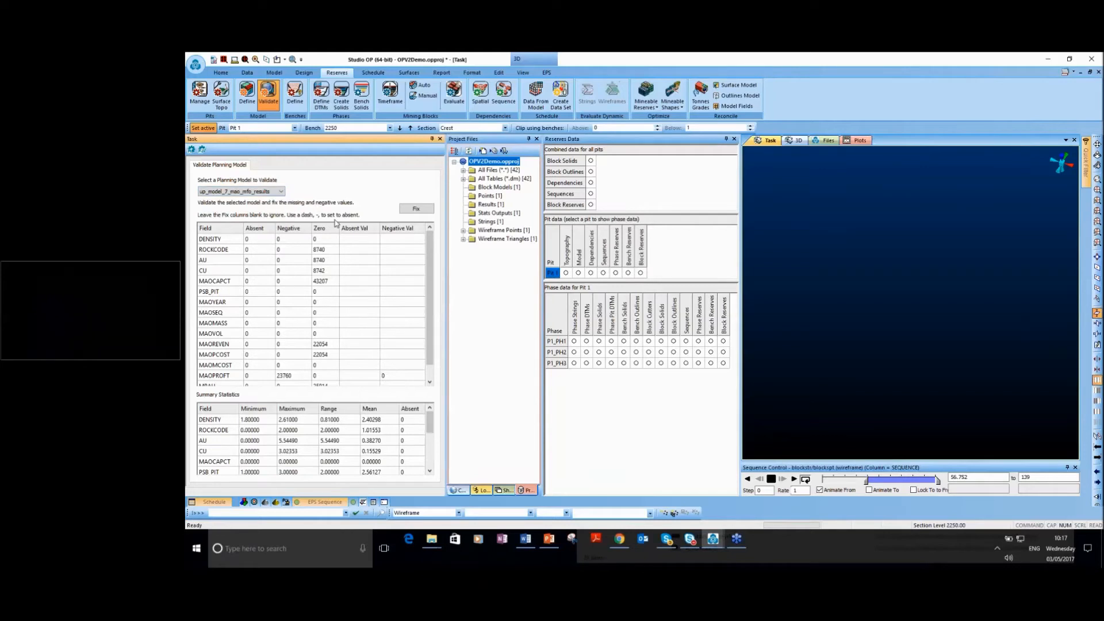
{"action": "left_click", "coordinate": [398, 209]}
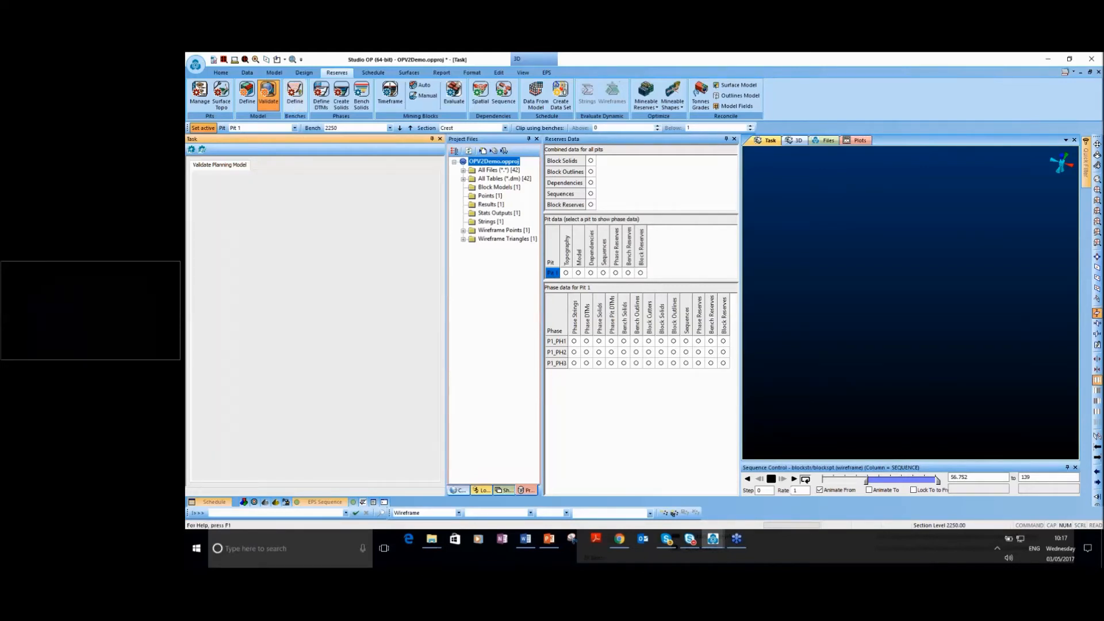
- Review Pit 1's bench definition with the string file initialisation option, and open its mining phase DTM definitions
{"action": "left_click", "coordinate": [295, 92]}
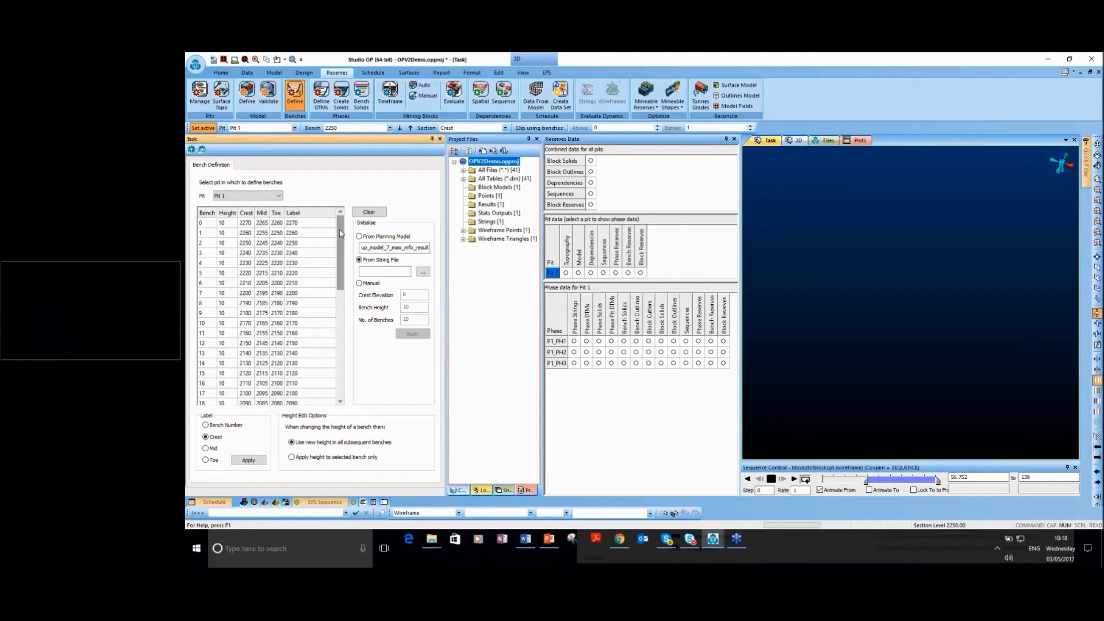
{"action": "mouse_move", "coordinate": [339, 234]}
{"action": "left_mouse_down"}
{"action": "mouse_move", "coordinate": [343, 308]}
{"action": "mouse_move", "coordinate": [342, 229]}
{"action": "left_mouse_up"}
{"action": "left_click", "coordinate": [359, 260]}
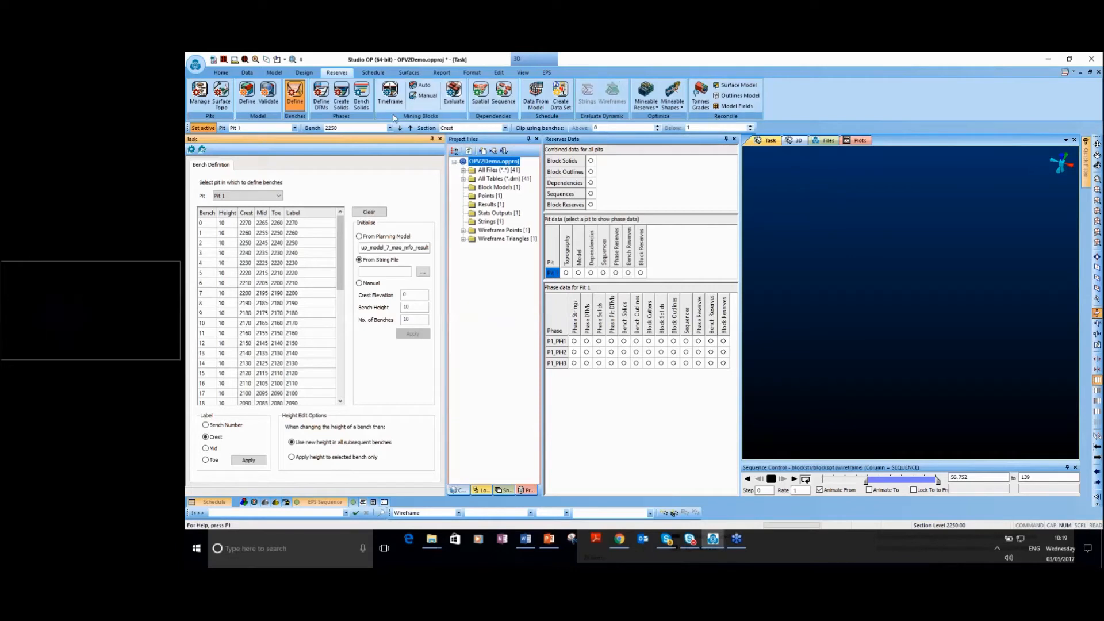
{"action": "left_click", "coordinate": [323, 105]}
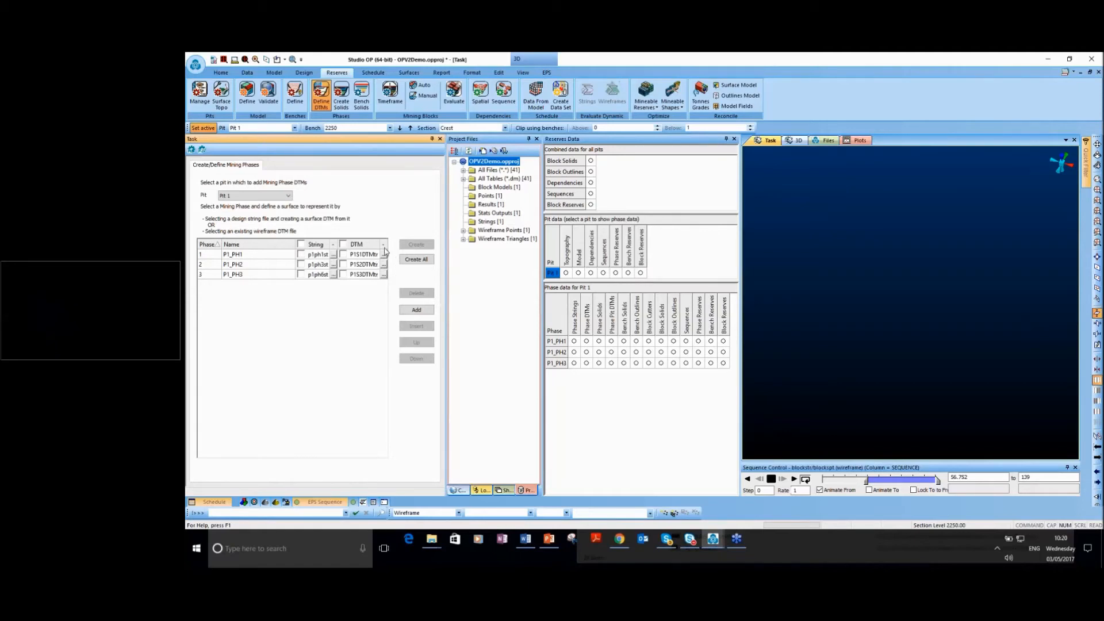
- Open the mining phase solids task and display P1_PH1's pit DTM, examining it from an oblique 3D angle
{"action": "left_click", "coordinate": [341, 97]}
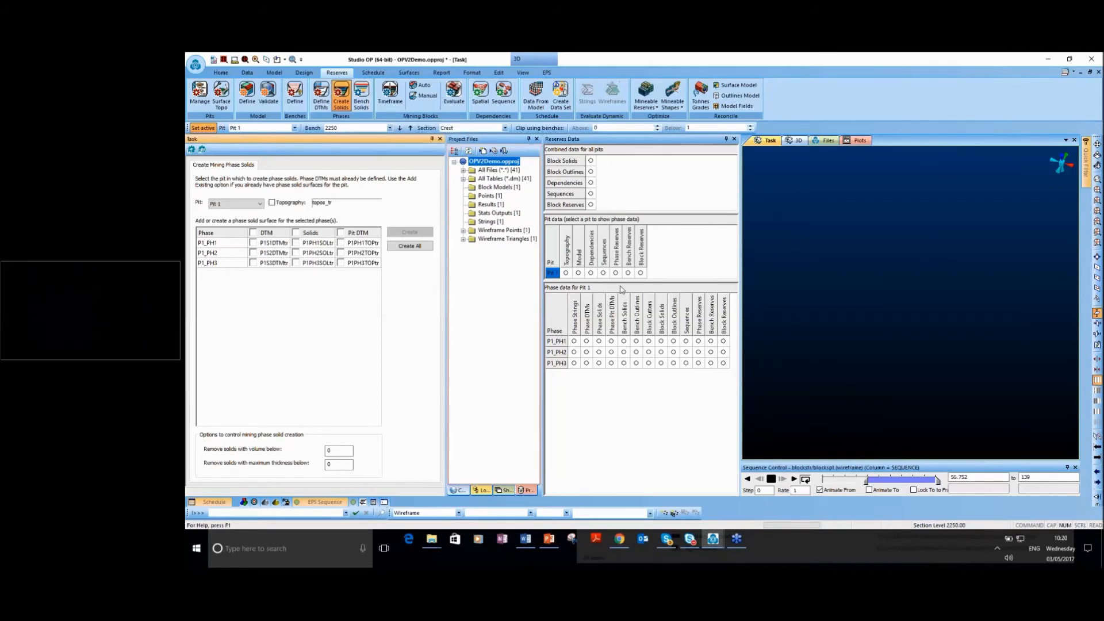
{"action": "left_click", "coordinate": [341, 244]}
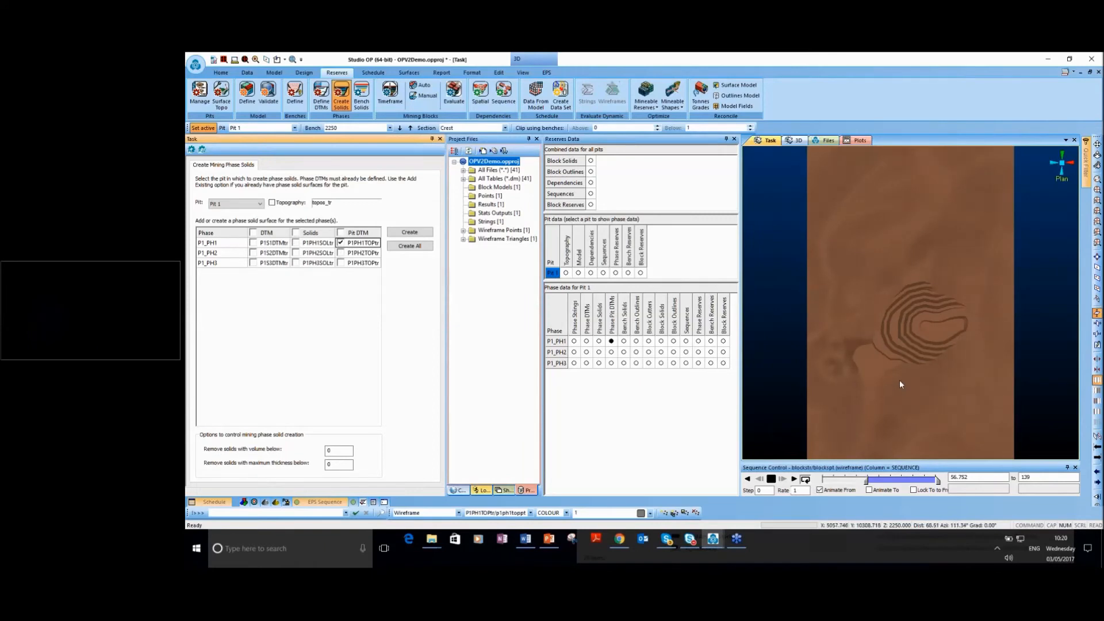
{"action": "left_click_drag", "start_coordinate": [885, 367], "coordinate": [829, 328], "text": "shift"}
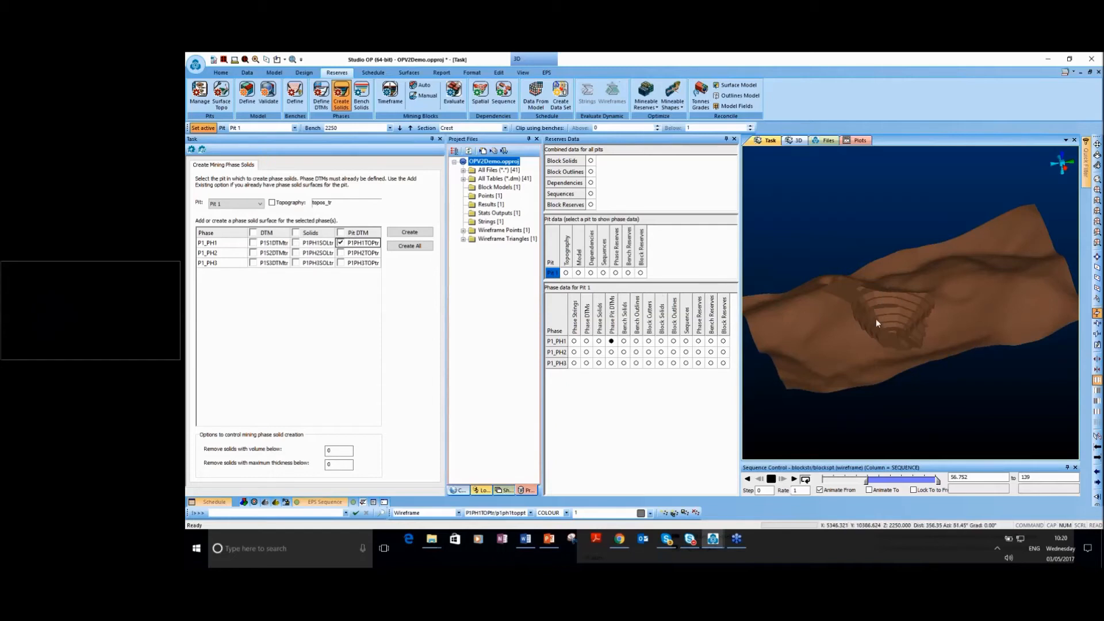
{"action": "scroll", "coordinate": [937, 328], "scroll_direction": "up", "scroll_amount": 3}
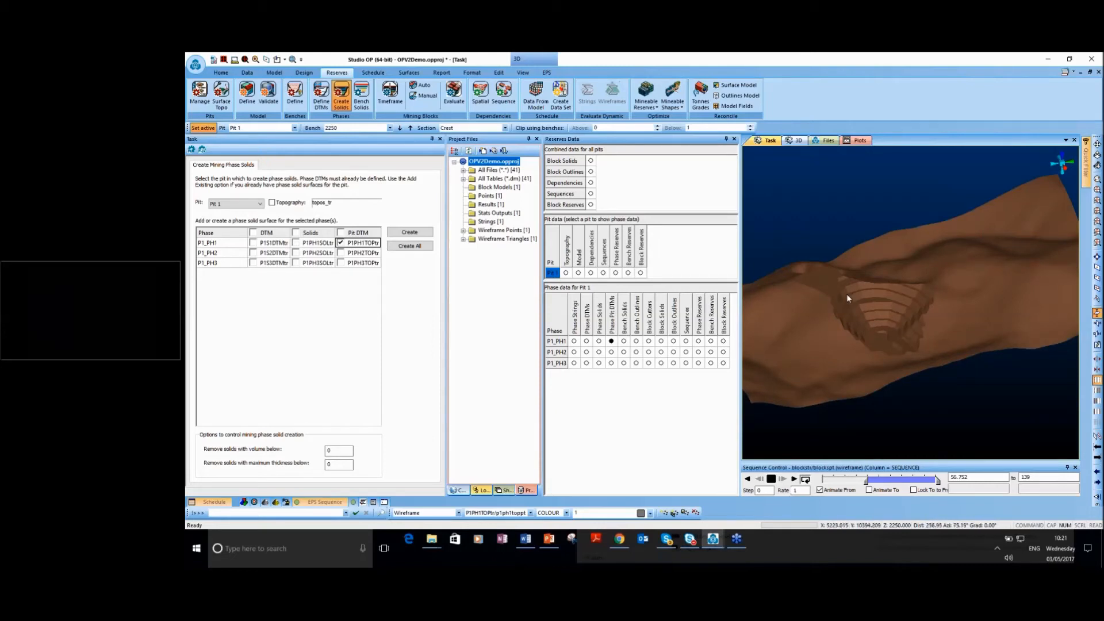
- Hide the P1_PH1 pit DTM and display the P1_PH1 phase solid instead, viewing it from the side
{"action": "left_click", "coordinate": [340, 243]}
{"action": "left_click", "coordinate": [296, 243]}
{"action": "left_click_drag", "start_coordinate": [872, 311], "coordinate": [859, 289], "text": "shift"}
{"action": "scroll", "coordinate": [862, 328], "scroll_direction": "up", "scroll_amount": 4}
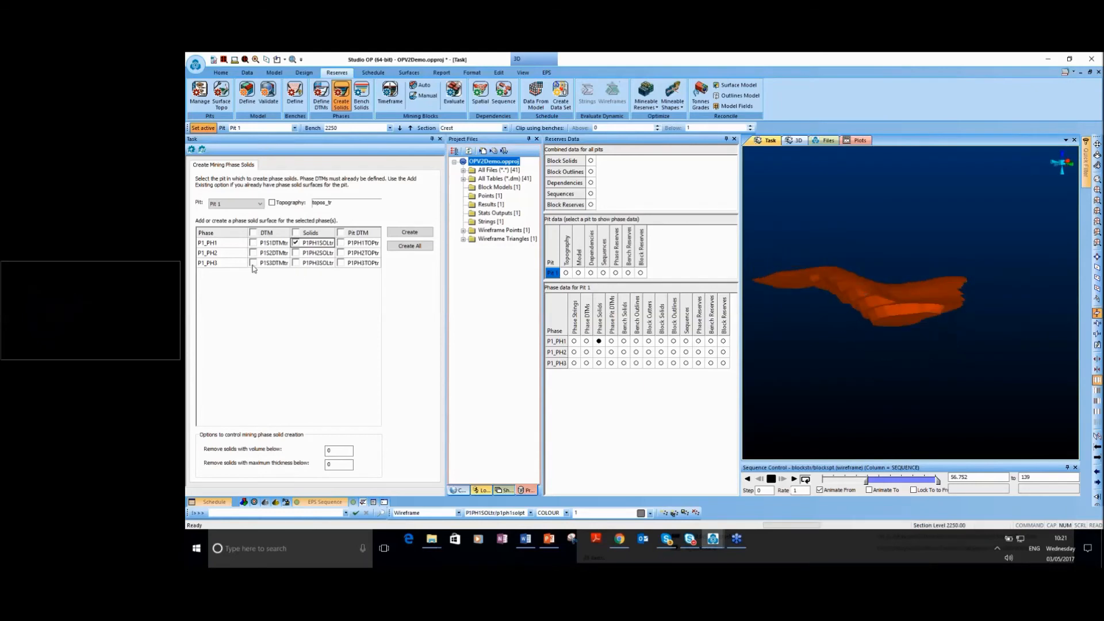
- Replace the displayed P1_PH1 solid with the P1_PH2 phase solid, inspect its benches in 3D and unload it
{"action": "left_click", "coordinate": [295, 242]}
{"action": "left_click", "coordinate": [296, 252]}
{"action": "left_click_drag", "start_coordinate": [827, 329], "coordinate": [875, 346], "text": "shift"}
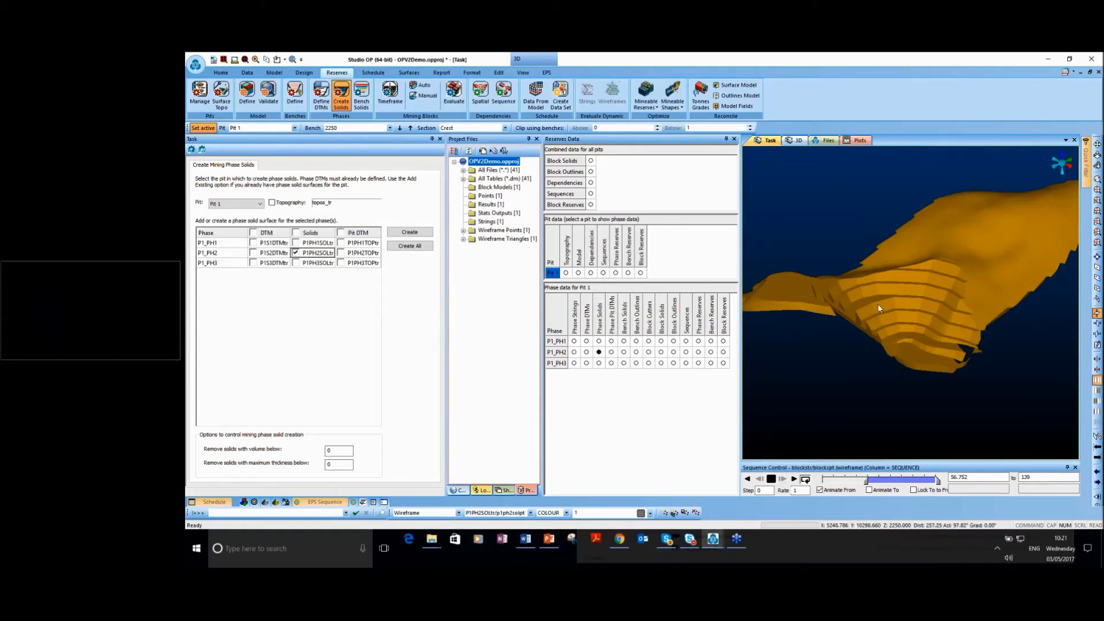
{"action": "left_click", "coordinate": [295, 253]}
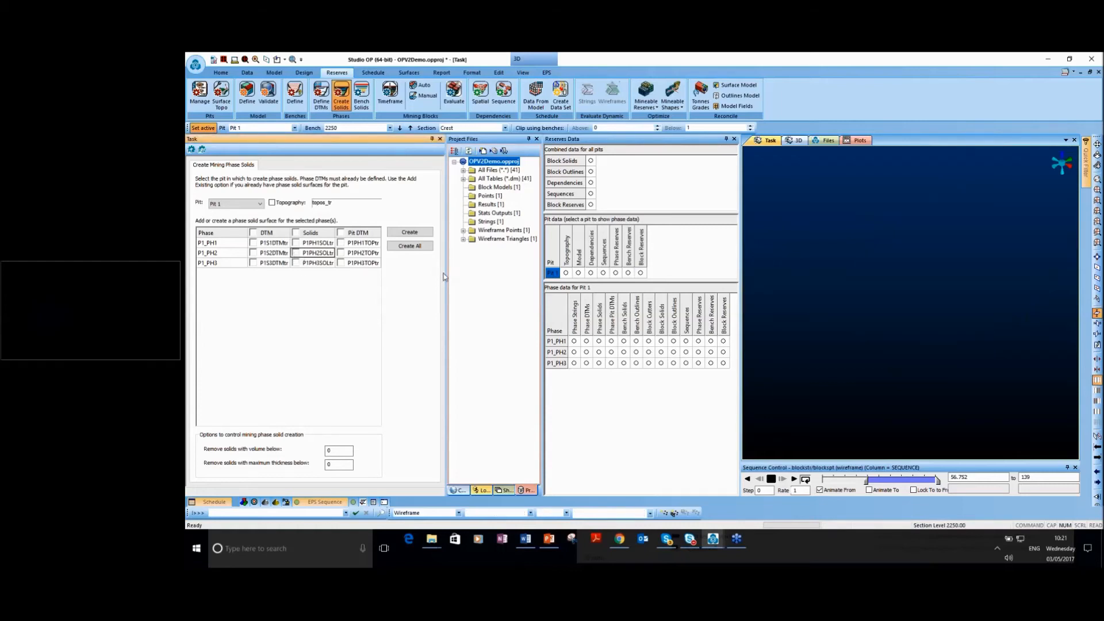
- Open the phase bench solids task for Pit 1, view P1_PH1's bench outlines and hide them again
{"action": "left_click", "coordinate": [361, 96]}
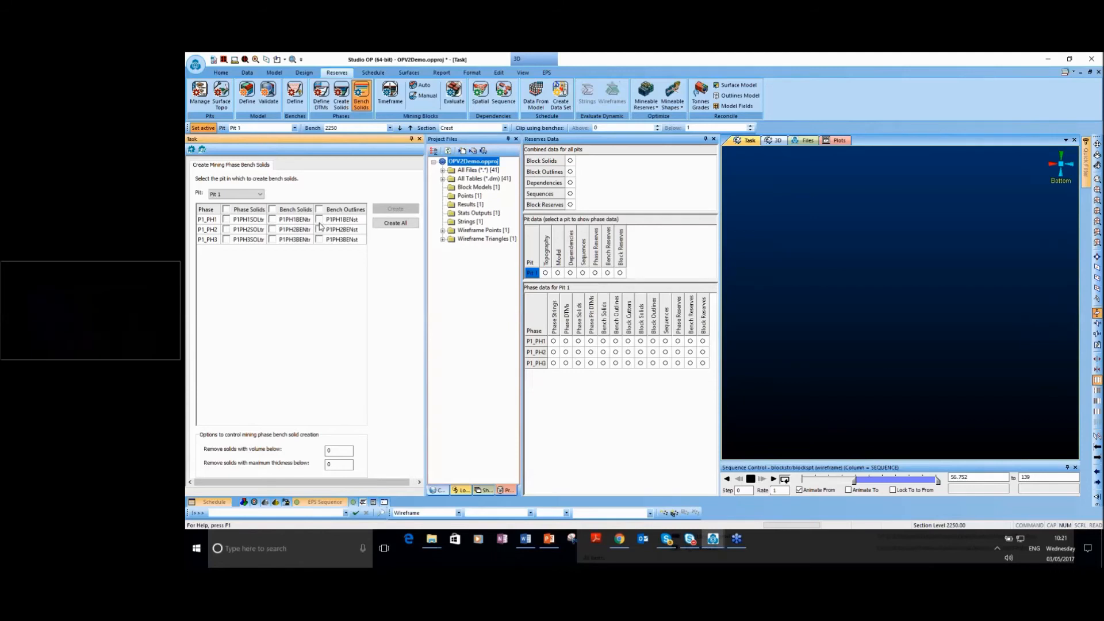
{"action": "left_click", "coordinate": [319, 220]}
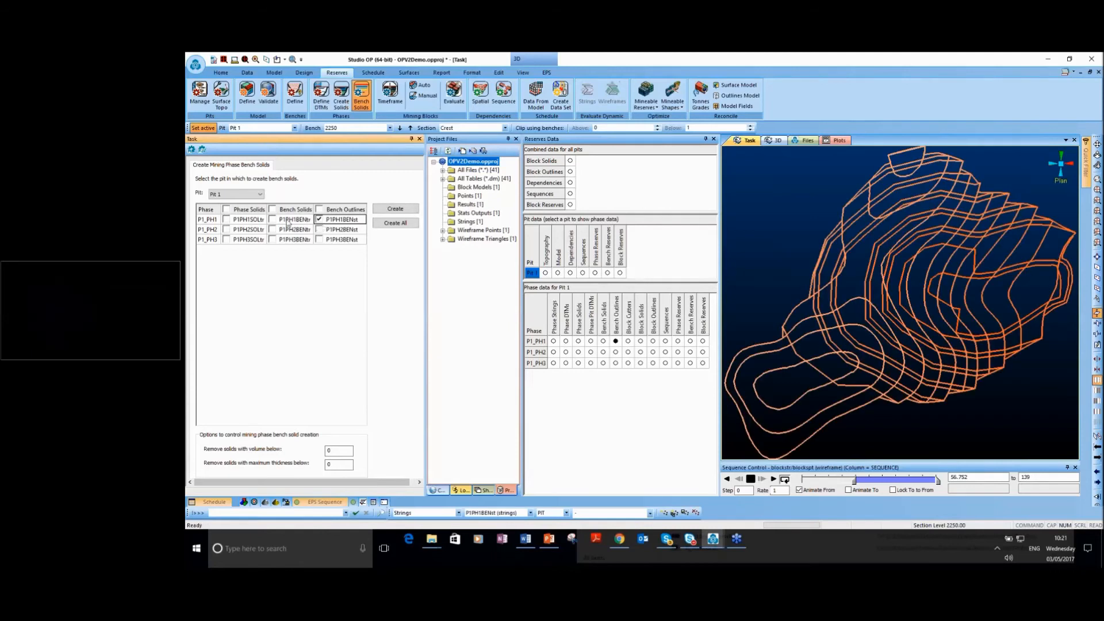
{"action": "left_click", "coordinate": [319, 219]}
- Display P1_PH1's bench solids and examine the individual benches up close from several angles, including from below
{"action": "left_click", "coordinate": [272, 219]}
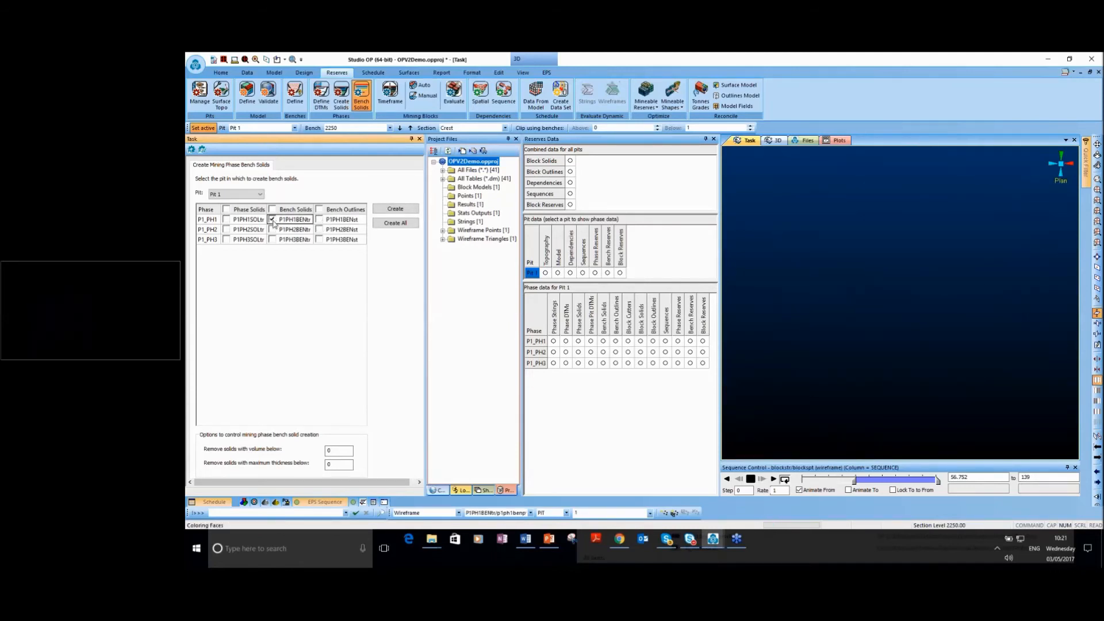
{"action": "left_click_drag", "start_coordinate": [912, 360], "coordinate": [961, 349], "text": "shift"}
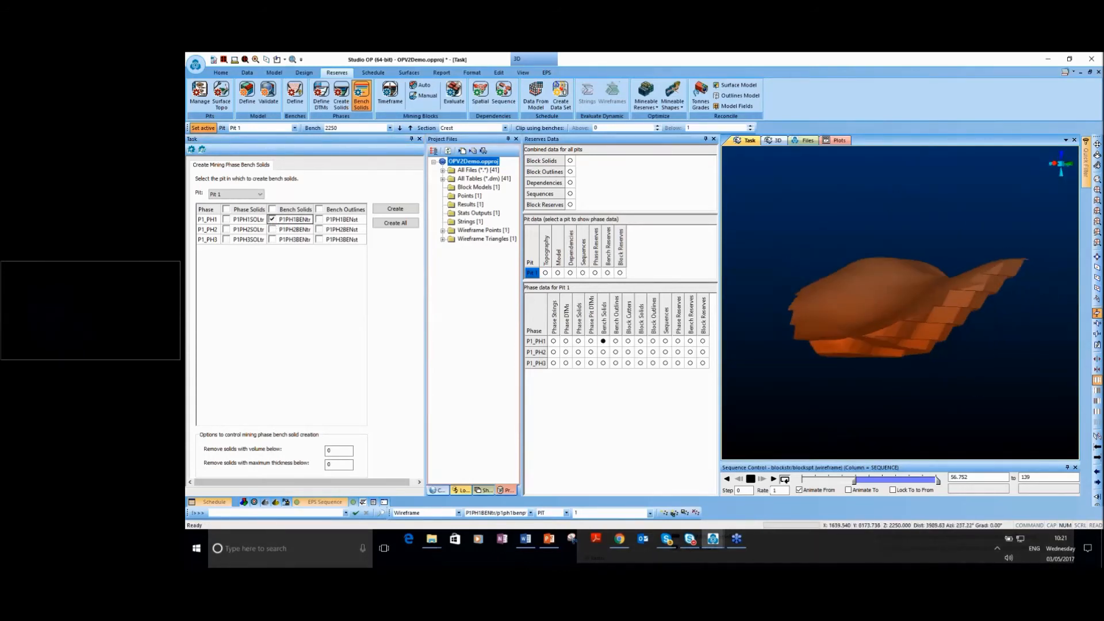
{"action": "scroll", "coordinate": [879, 340], "scroll_direction": "up", "scroll_amount": 3}
{"action": "scroll", "coordinate": [833, 344], "scroll_direction": "up", "scroll_amount": 2}
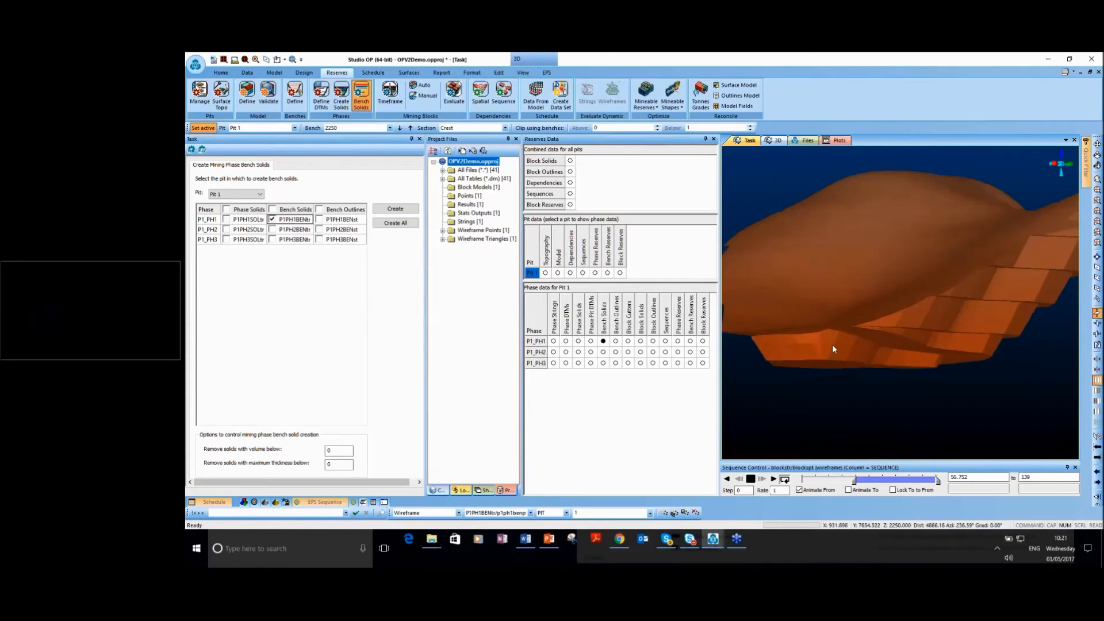
{"action": "scroll", "coordinate": [833, 344], "scroll_direction": "up", "scroll_amount": 2}
{"action": "scroll", "coordinate": [833, 344], "scroll_direction": "up", "scroll_amount": 3}
{"action": "left_click_drag", "start_coordinate": [833, 344], "coordinate": [934, 343], "text": "shift"}
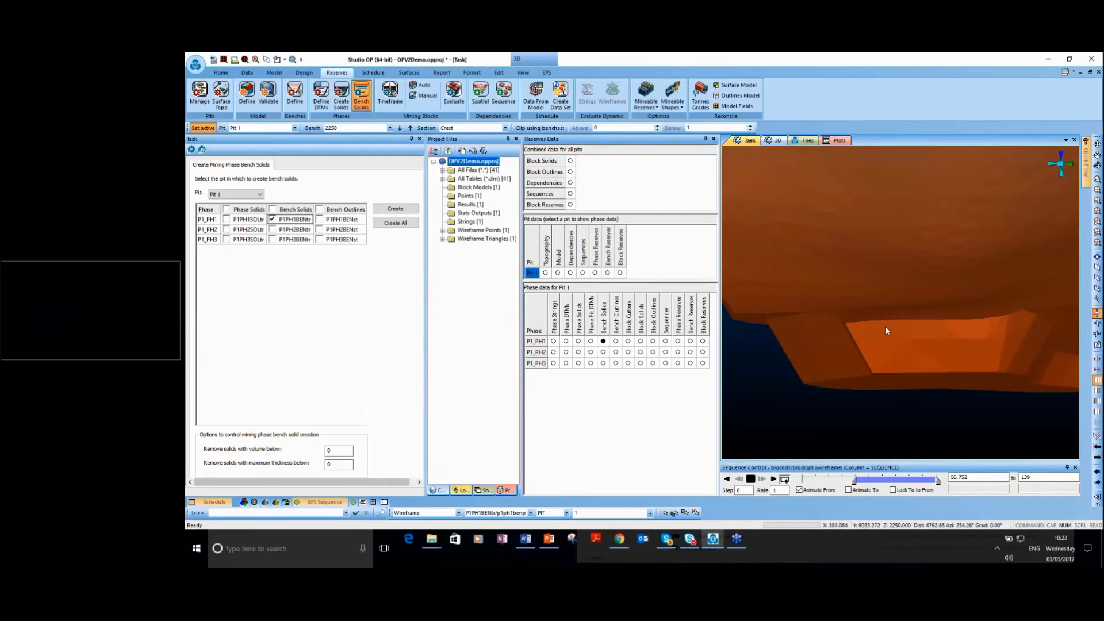
{"action": "left_click_drag", "start_coordinate": [857, 339], "coordinate": [872, 323], "text": "shift"}
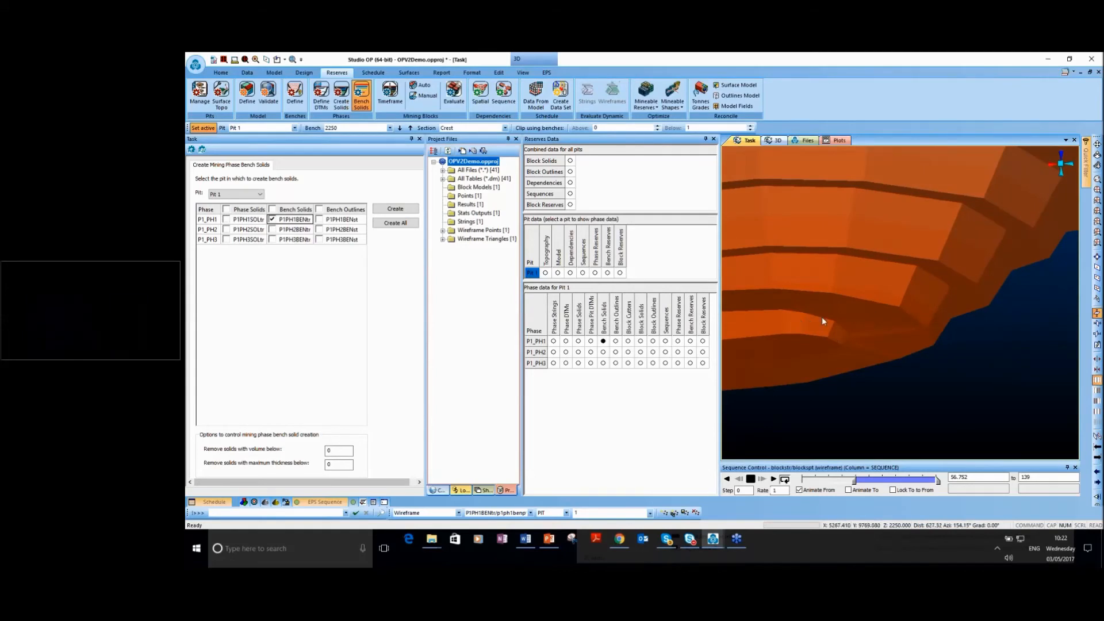
{"action": "left_click_drag", "start_coordinate": [932, 222], "coordinate": [871, 253], "text": "shift"}
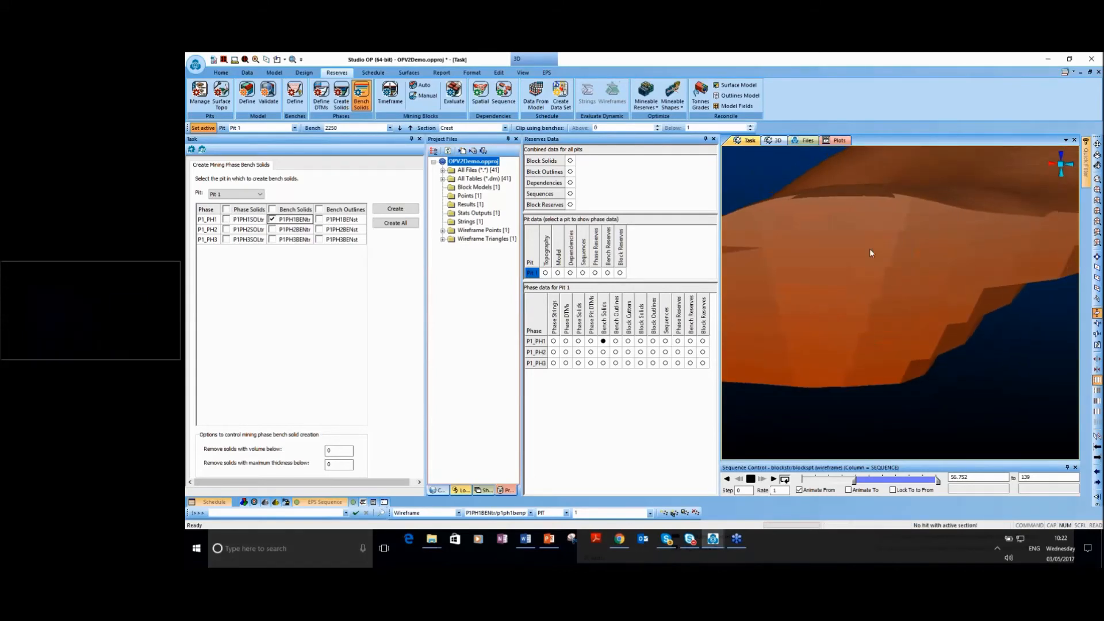
- Review the scheduling timeframe, and open manual mining block creation with bench 2180 of P1_PH1 to view its cutter strings and block outlines
{"action": "left_click", "coordinate": [390, 99]}
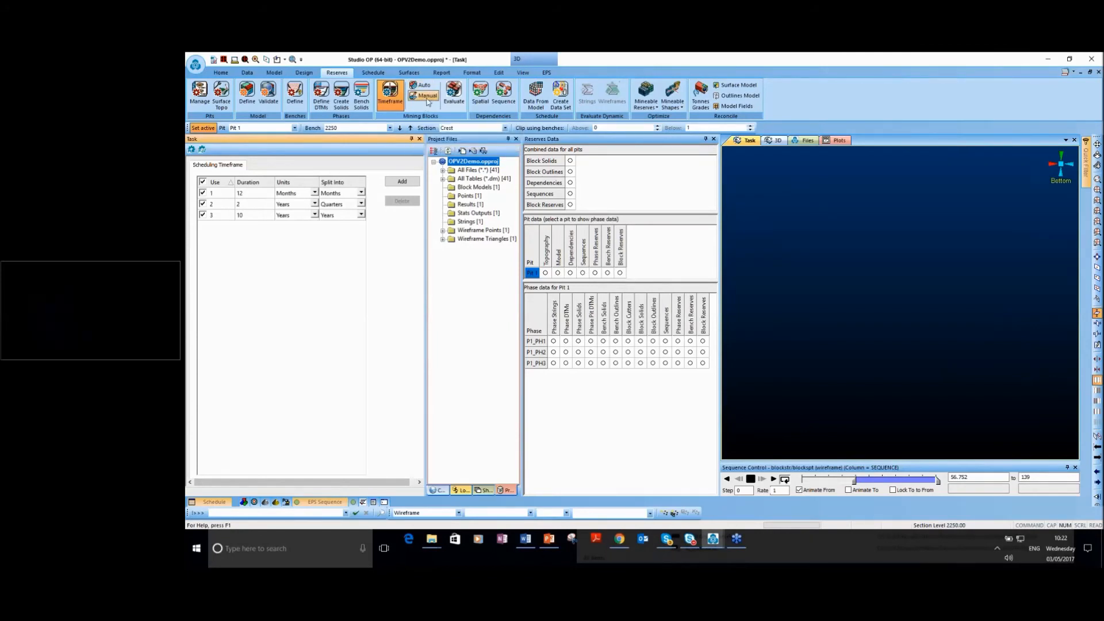
{"action": "left_click", "coordinate": [427, 97]}
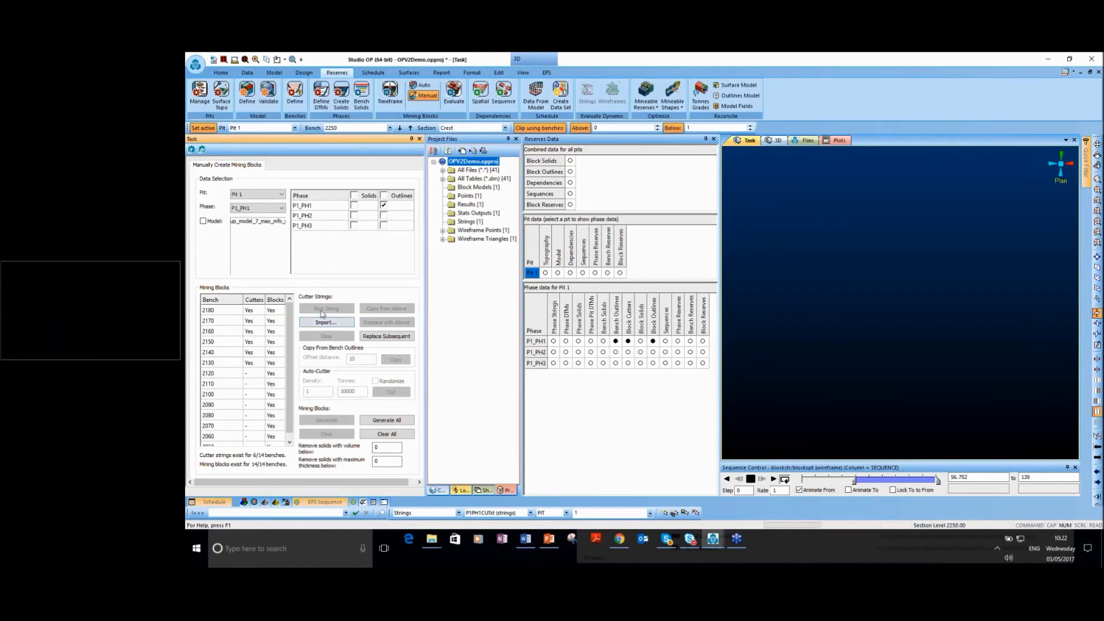
{"action": "left_click", "coordinate": [267, 312]}
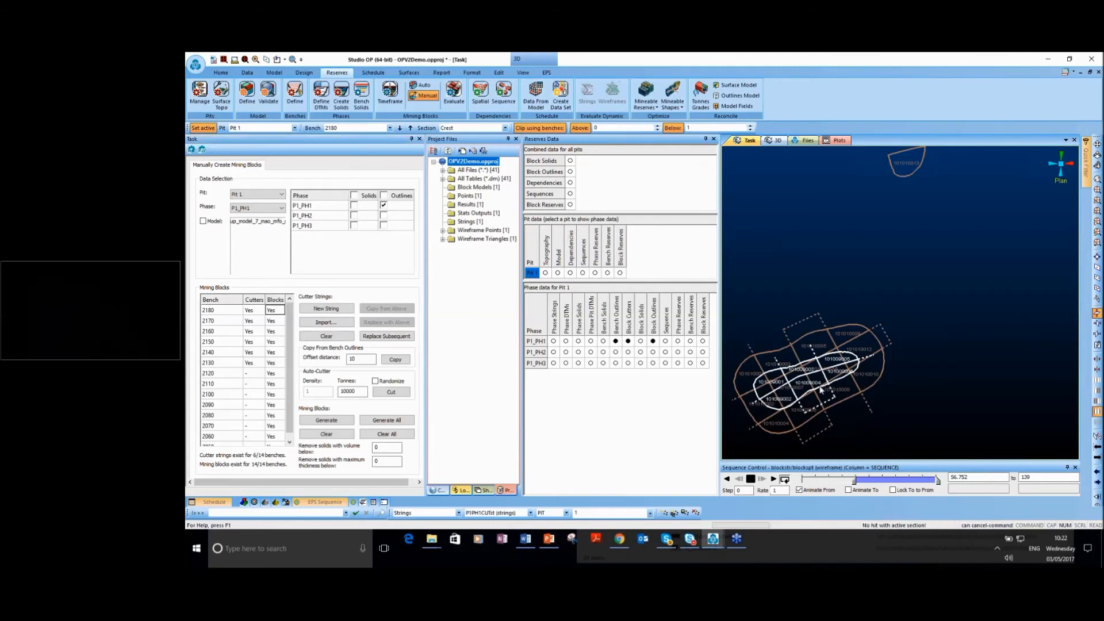
{"action": "scroll", "coordinate": [822, 387], "scroll_direction": "up", "scroll_amount": 3}
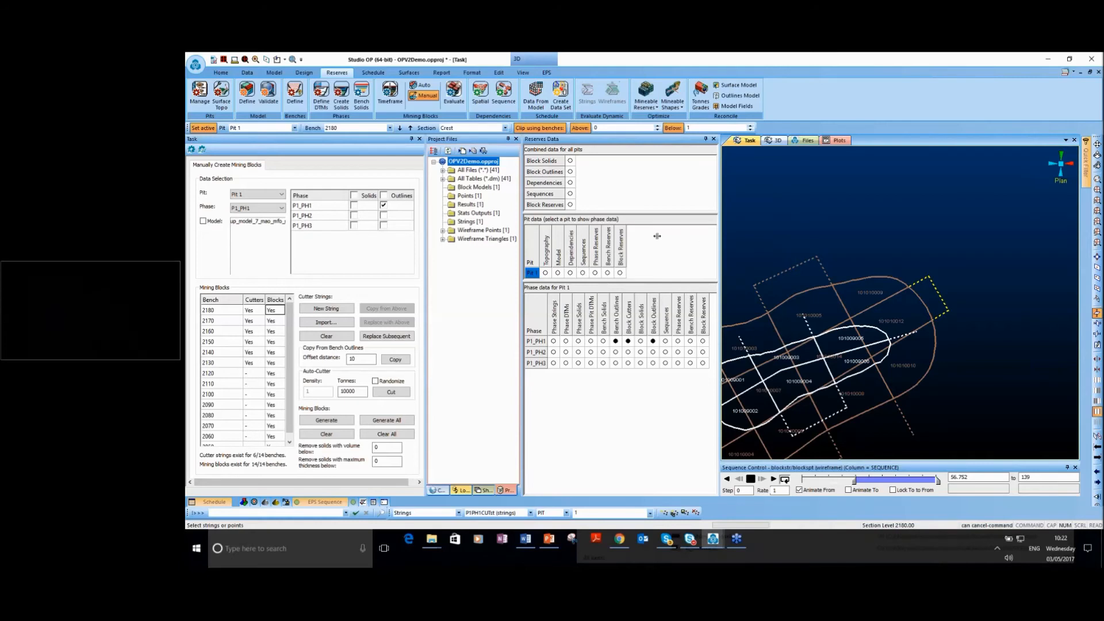
- Widen the 3D view and limit the display to bench 2180 by setting the benches shown above and below to 0
{"action": "left_click_drag", "start_coordinate": [719, 236], "coordinate": [656, 235]}
{"action": "middle_click_drag", "start_coordinate": [782, 358], "coordinate": [886, 285]}
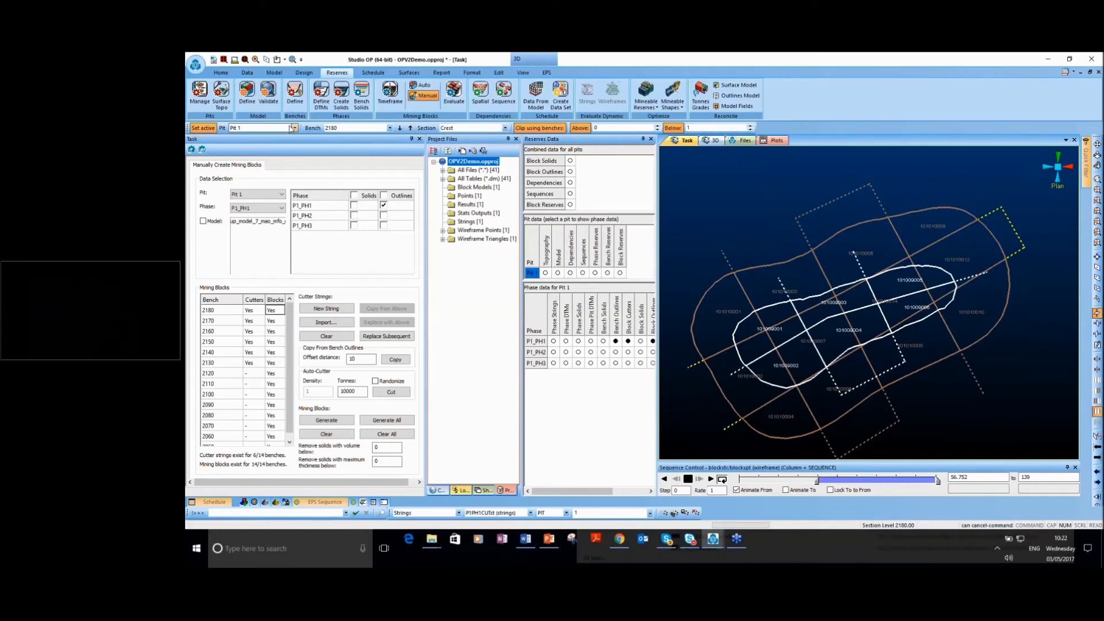
{"action": "left_click", "coordinate": [750, 130]}
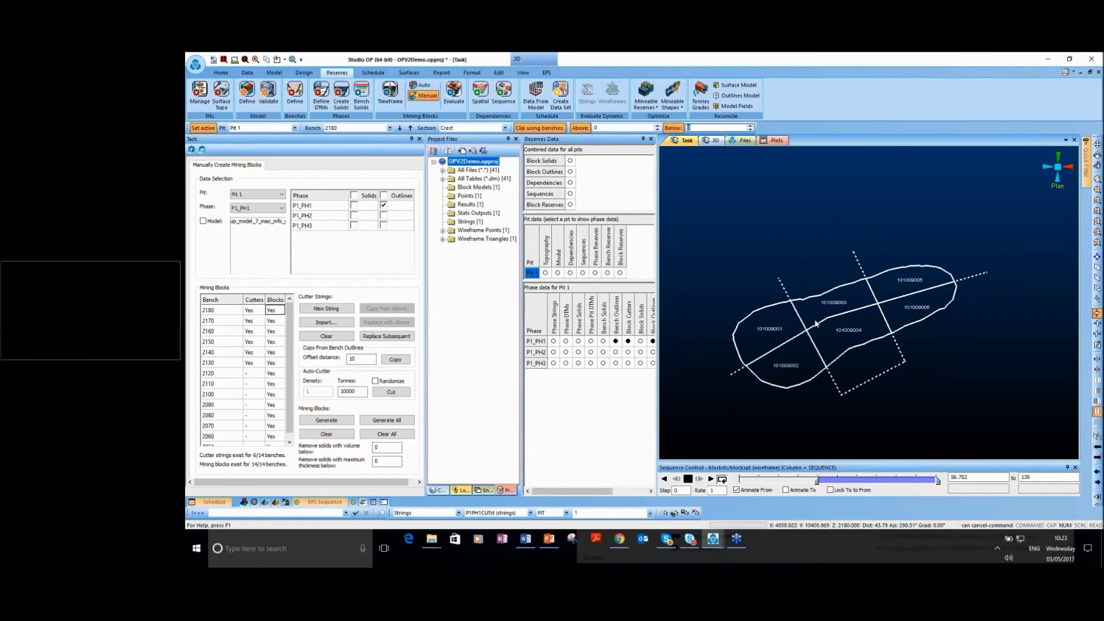
{"action": "left_click", "coordinate": [658, 126]}
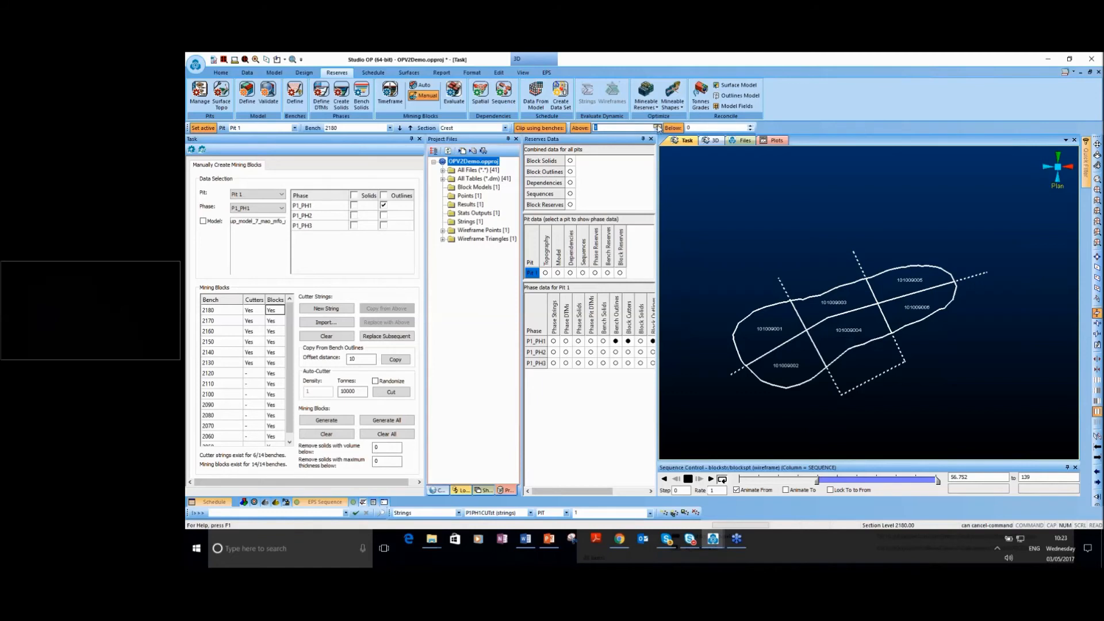
{"action": "left_click", "coordinate": [658, 130]}
{"action": "left_click", "coordinate": [750, 127]}
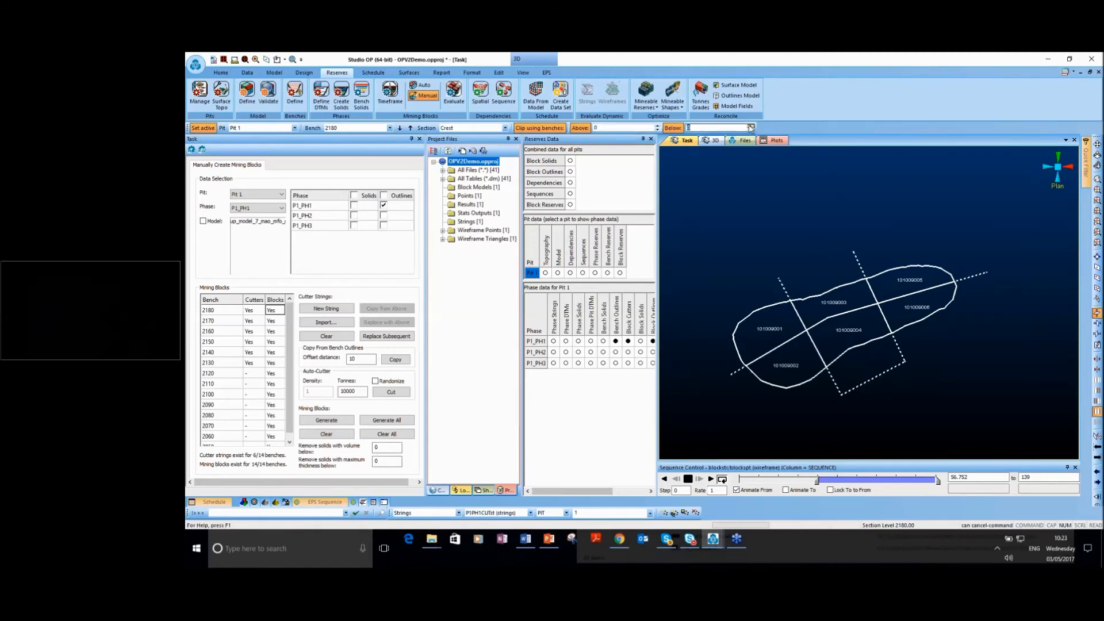
{"action": "left_click", "coordinate": [751, 130]}
- Review the minimum volume and maximum thickness limits for removing solids, and the Auto-Cutter tonnes setting
{"action": "left_click", "coordinate": [382, 448]}
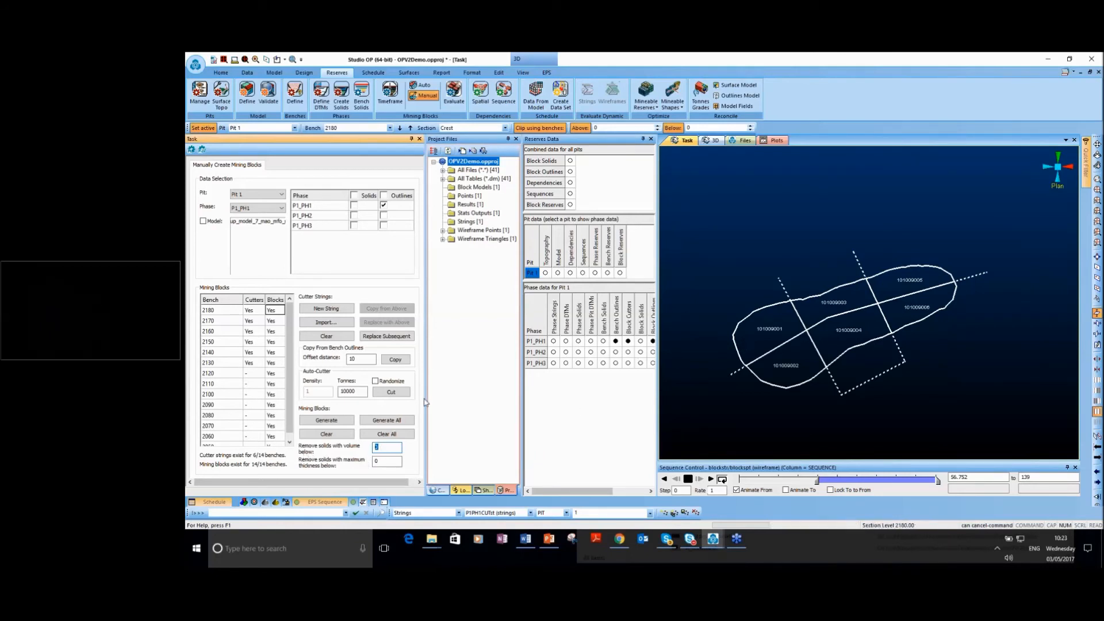
{"action": "left_click", "coordinate": [371, 461]}
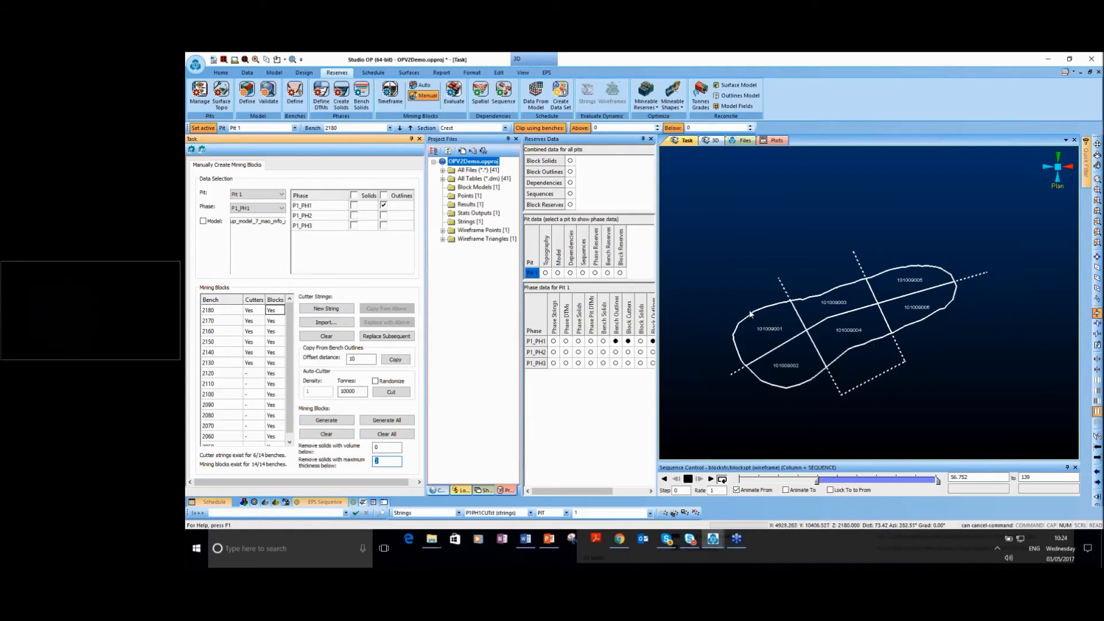
{"action": "left_click", "coordinate": [891, 269]}
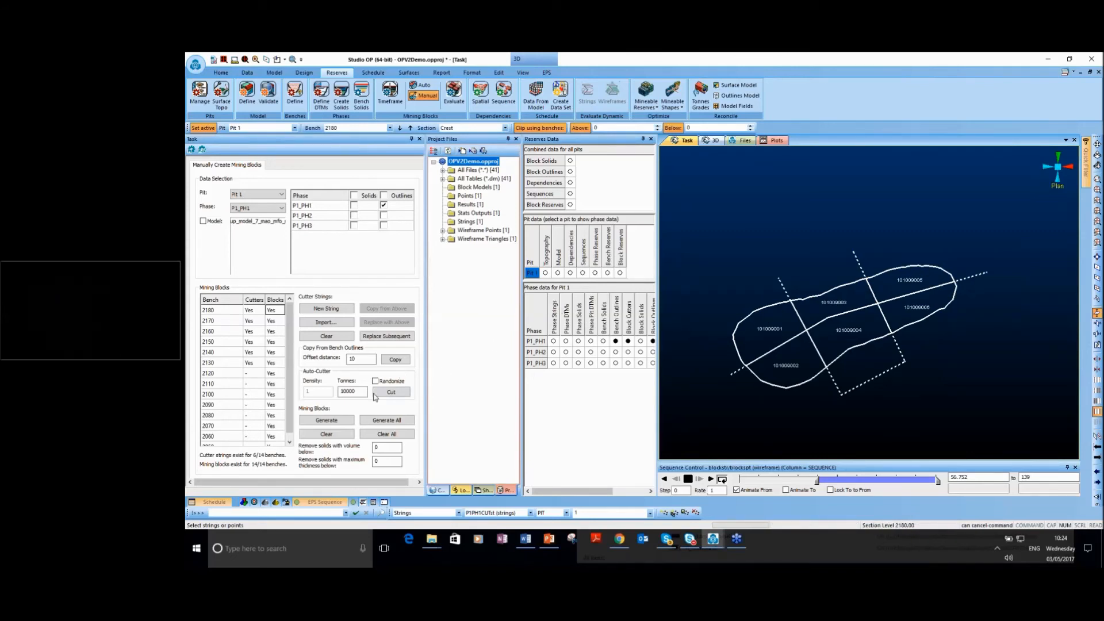
{"action": "left_click", "coordinate": [356, 393]}
{"action": "left_click", "coordinate": [355, 391]}
{"action": "key", "text": "BackSpace"}
{"action": "left_click", "coordinate": [358, 394]}
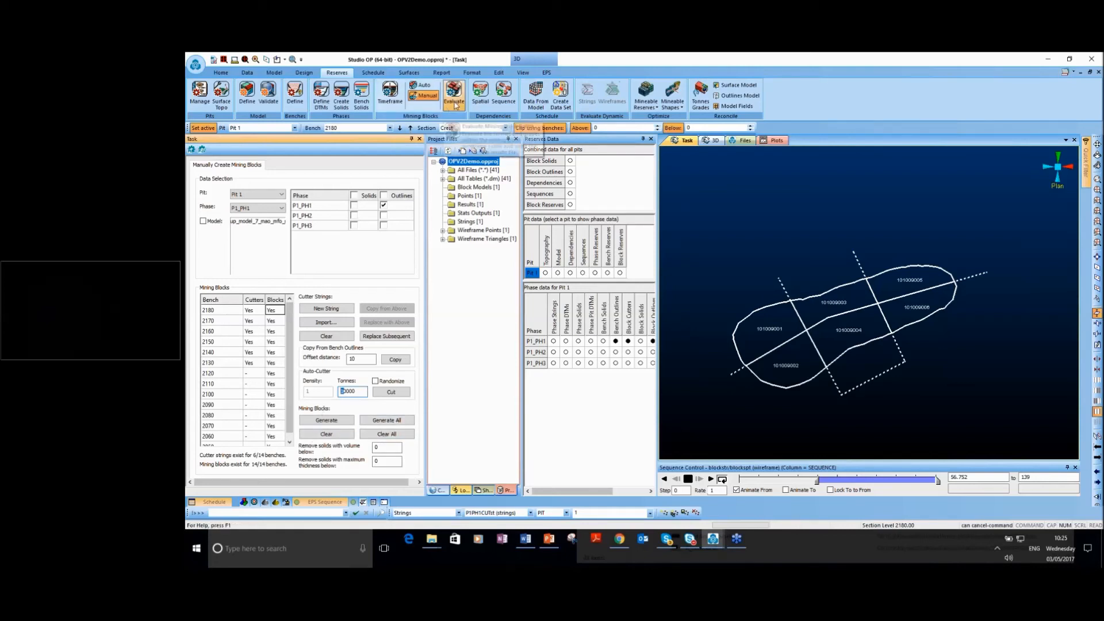
- Review the scheduling timeframe, and open automatic mining block creation for Pit 1 with block solids and outlines displayed
{"action": "left_click", "coordinate": [392, 97]}
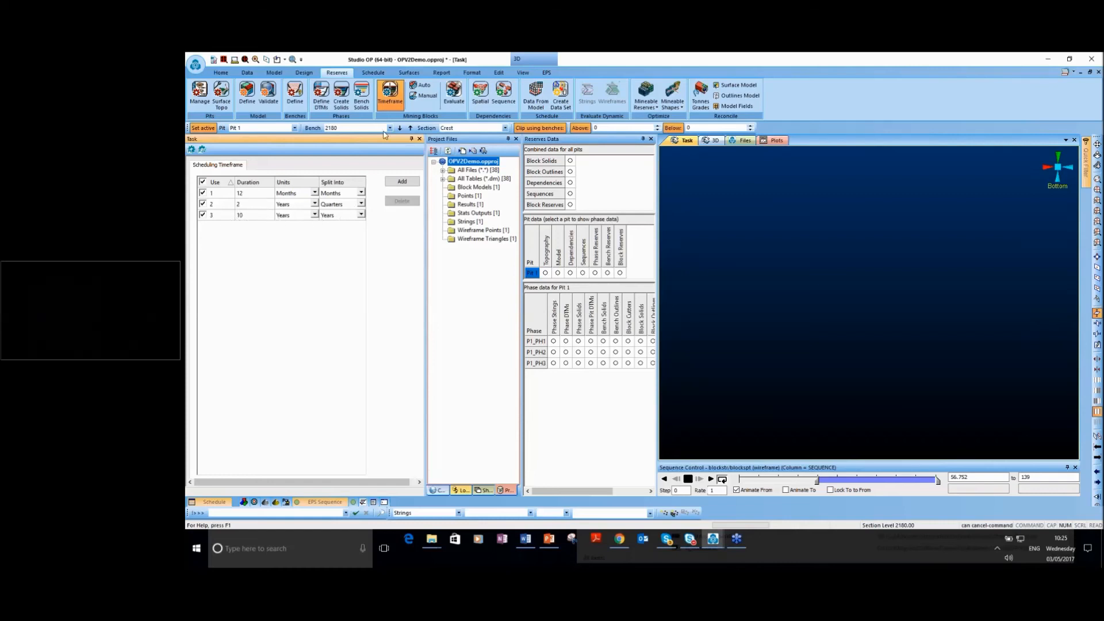
{"action": "left_click", "coordinate": [418, 88]}
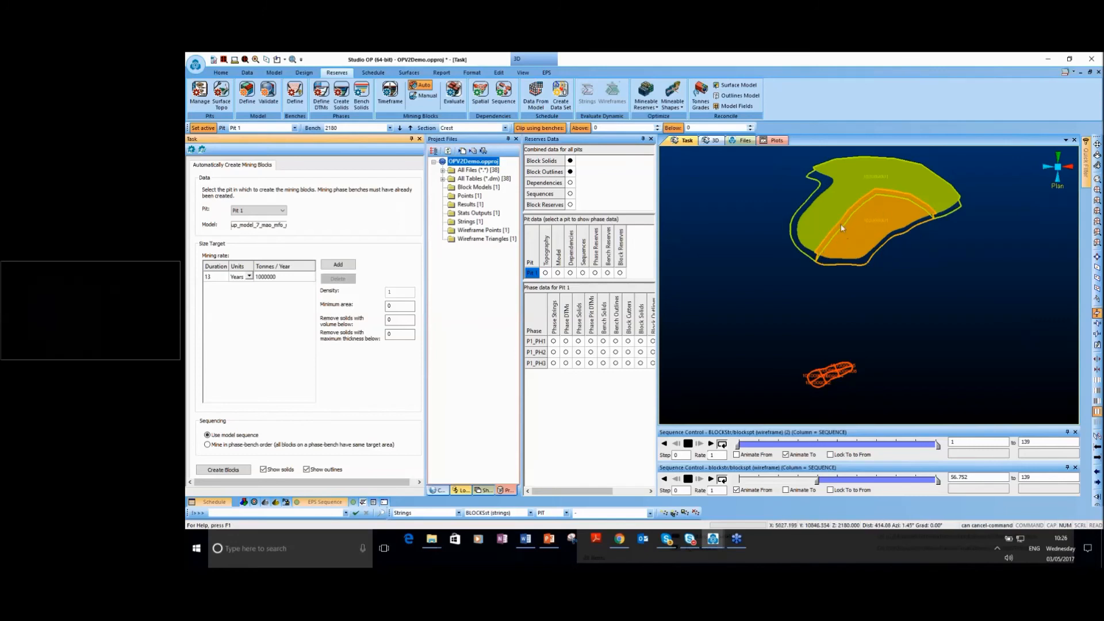
- Open mining block solids evaluation, examine the reserves table and its category column, and close the table
{"action": "left_click", "coordinate": [451, 104]}
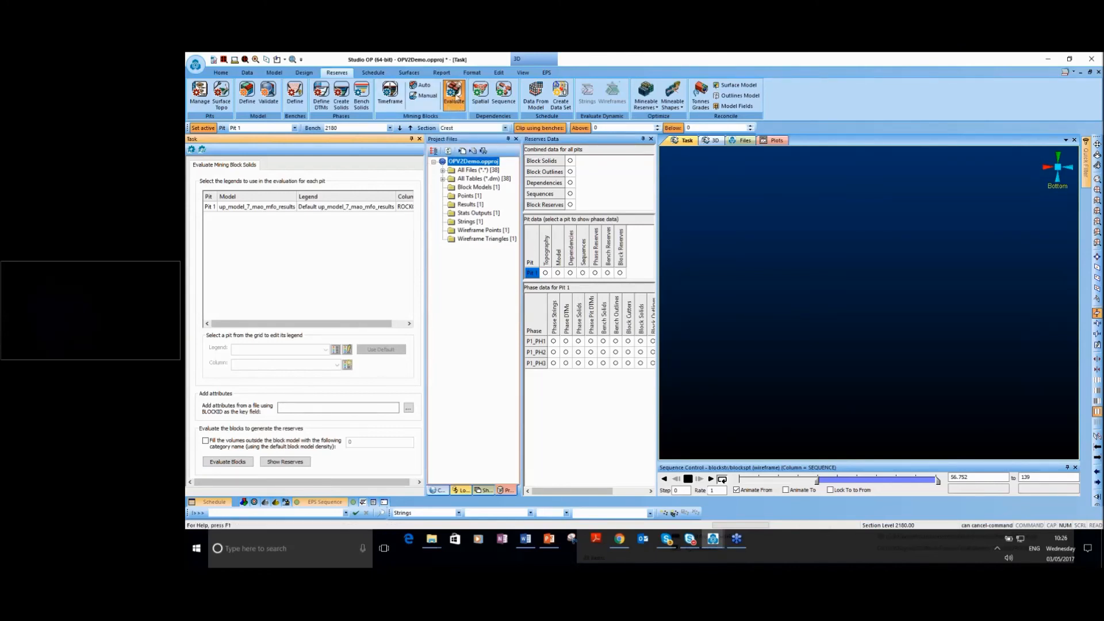
{"action": "left_click", "coordinate": [286, 462]}
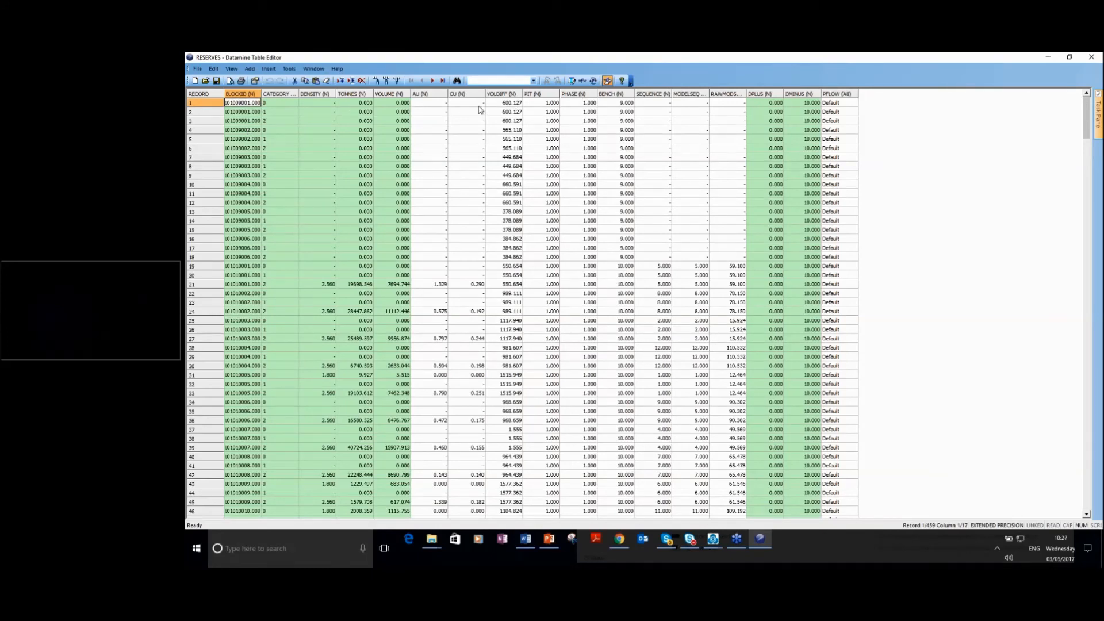
{"action": "left_click", "coordinate": [285, 96]}
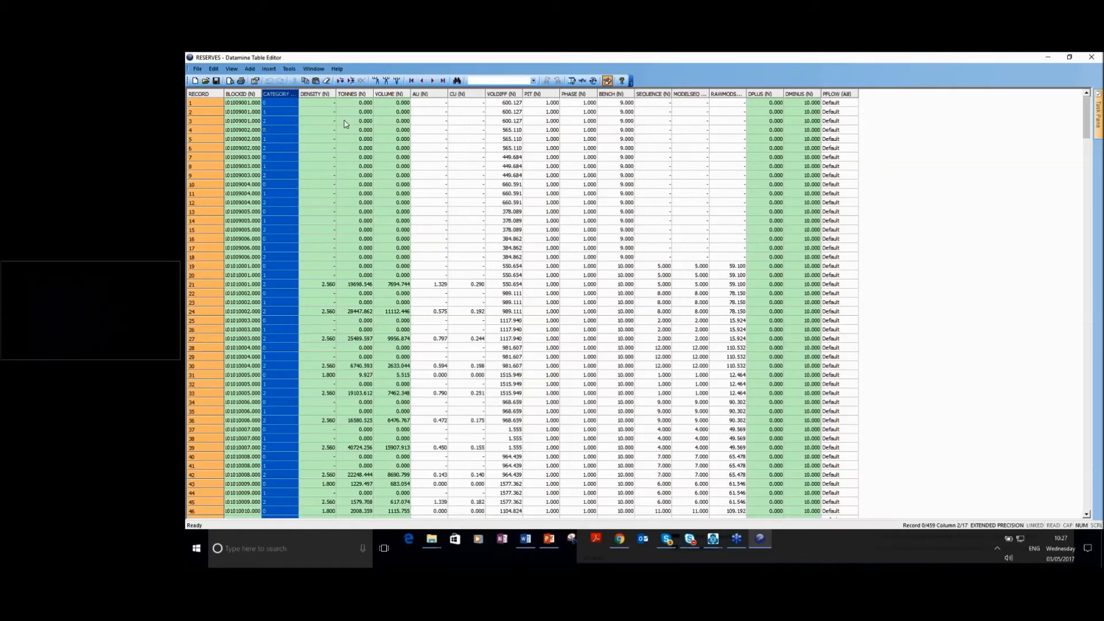
{"action": "left_click", "coordinate": [1092, 57]}
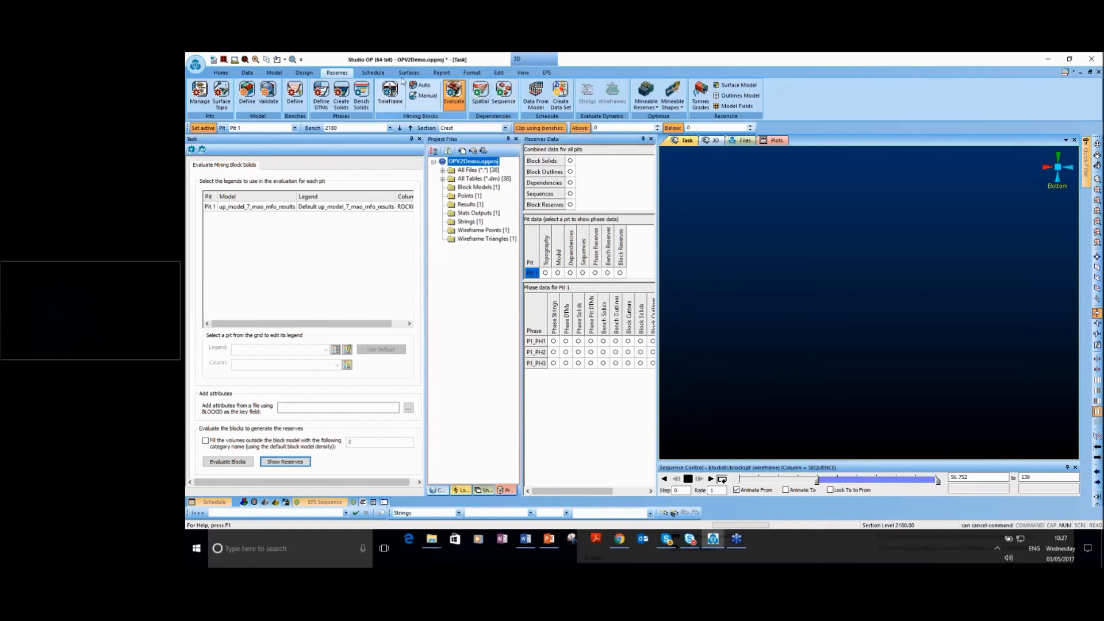
- Review the spatial dependency options and the sequence link settings for Pit 1
{"action": "left_click", "coordinate": [485, 104]}
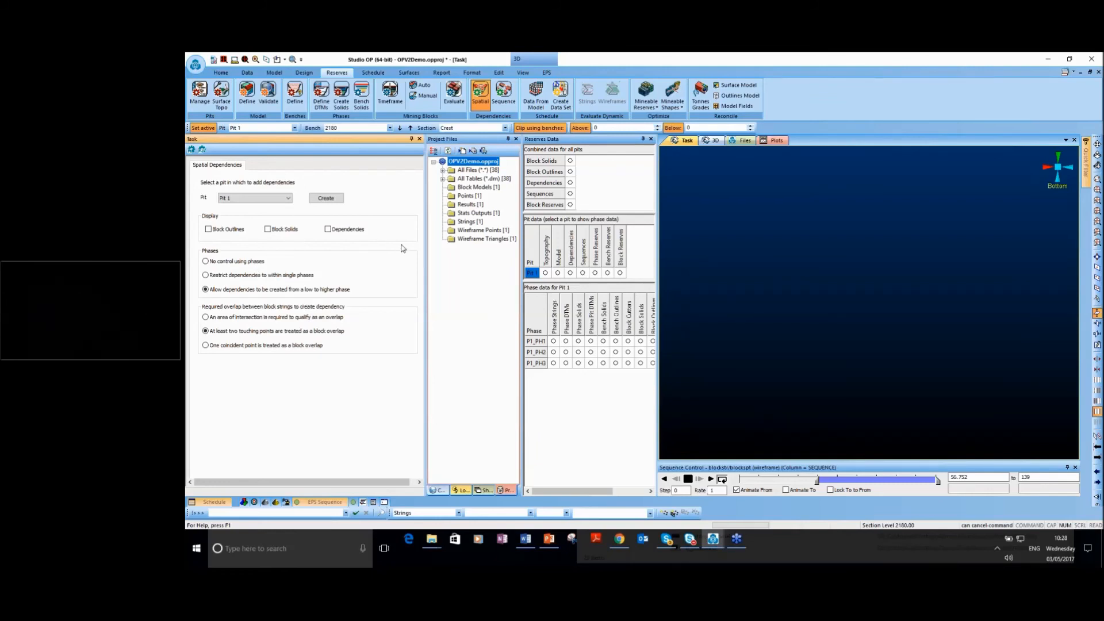
{"action": "left_click", "coordinate": [507, 97]}
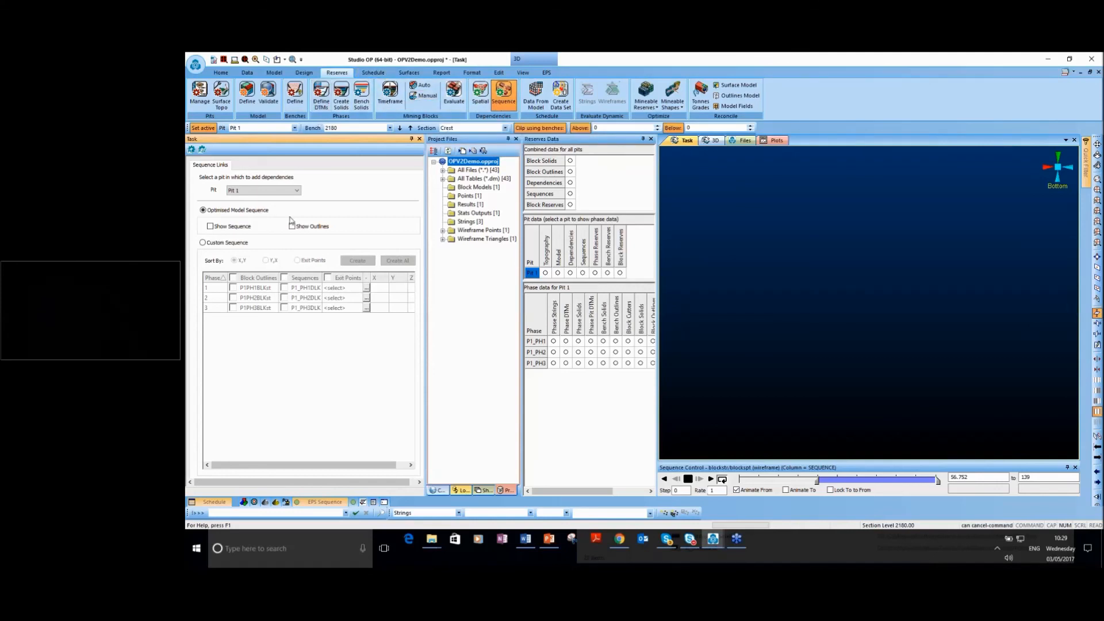
- Create a new scheduling data set from the current reserves
{"action": "left_click", "coordinate": [561, 103]}
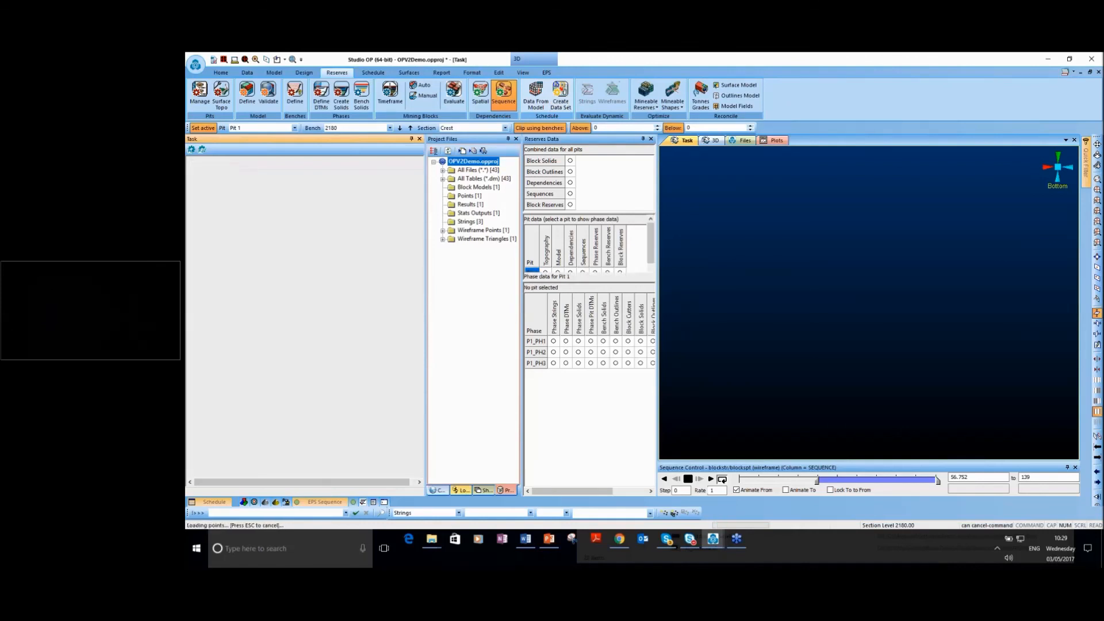
{"action": "left_click", "coordinate": [394, 228]}
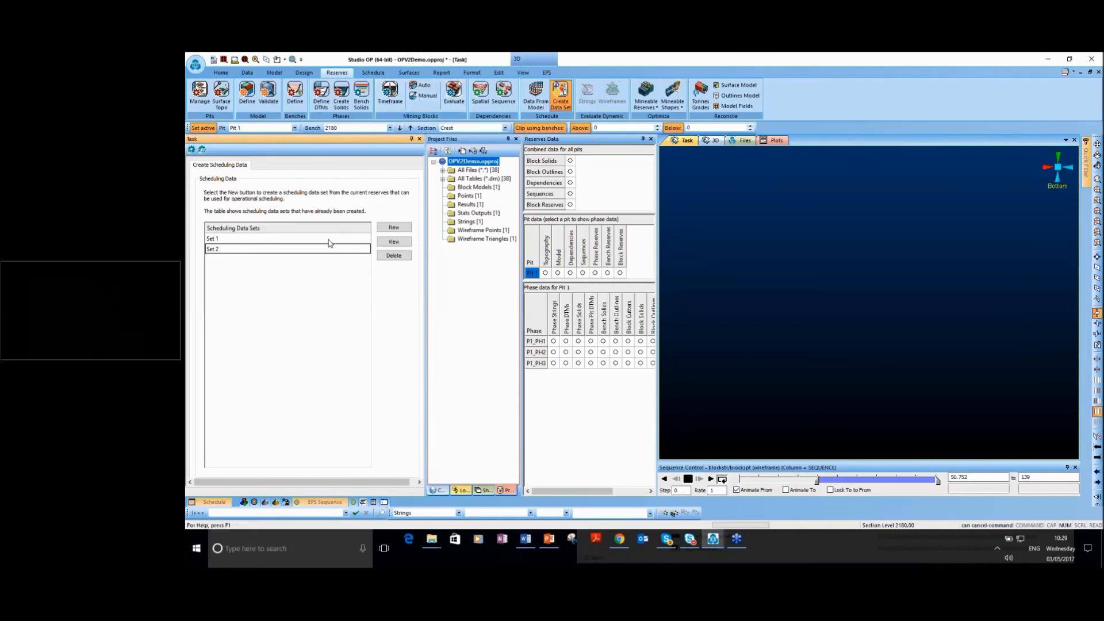
- Open the scheduling data settings, view the available scheduling data sets, and cancel to return to the reserves tools
{"action": "left_click", "coordinate": [373, 72]}
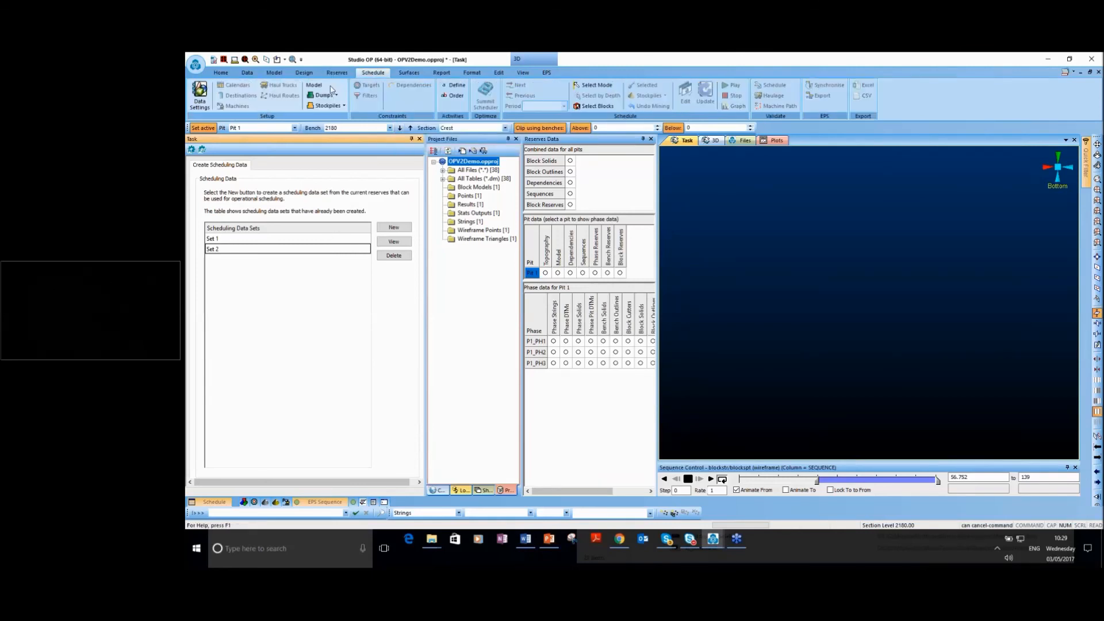
{"action": "left_click", "coordinate": [201, 104]}
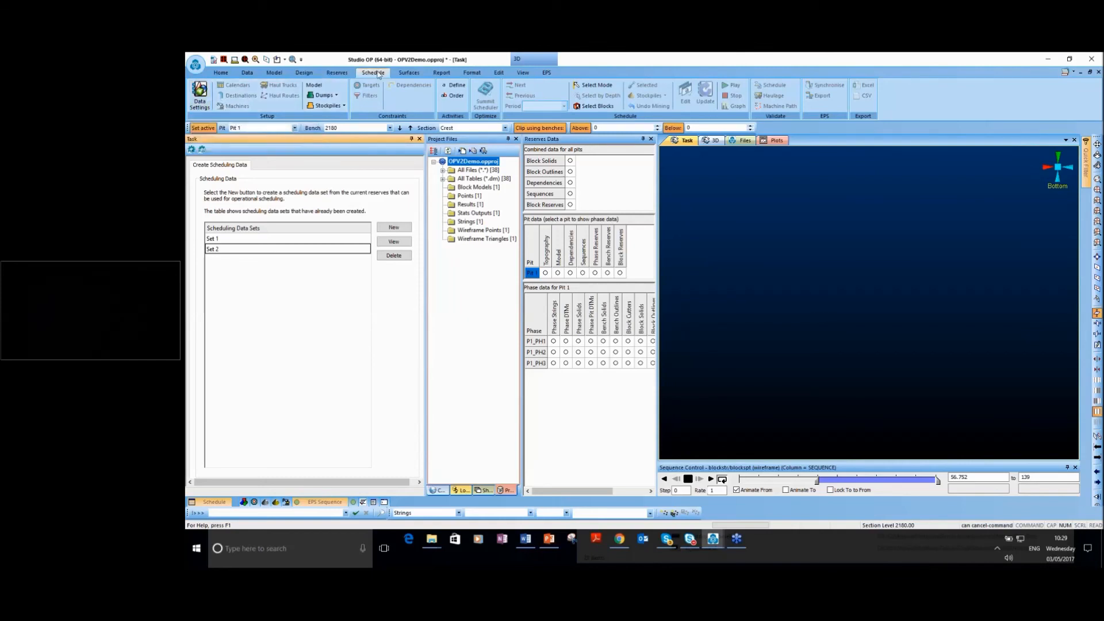
{"action": "left_click", "coordinate": [199, 104]}
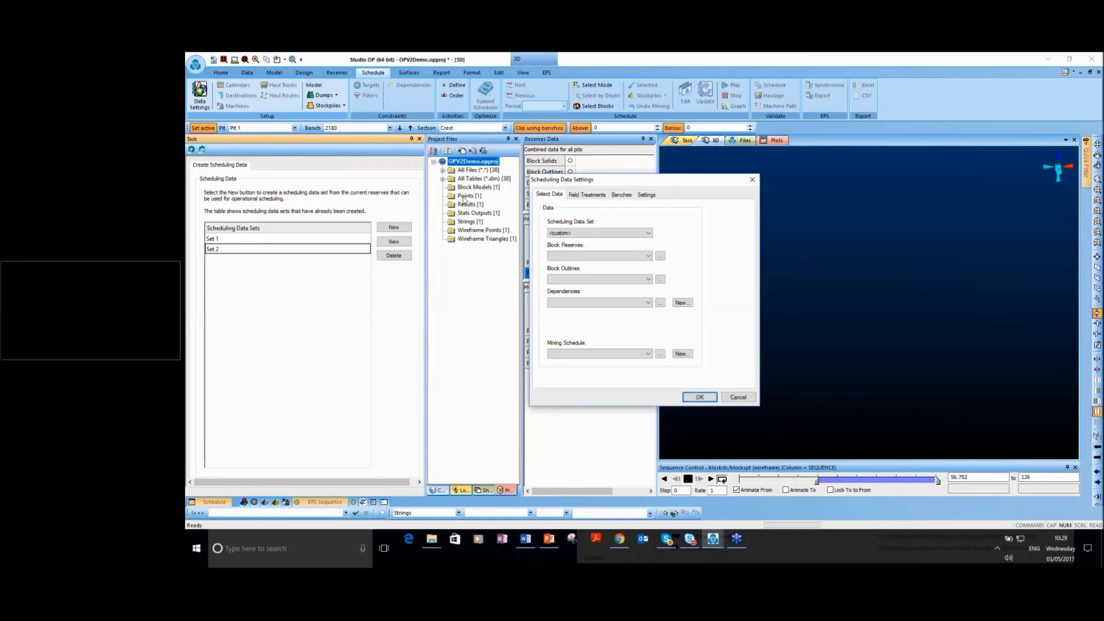
{"action": "left_click", "coordinate": [565, 232]}
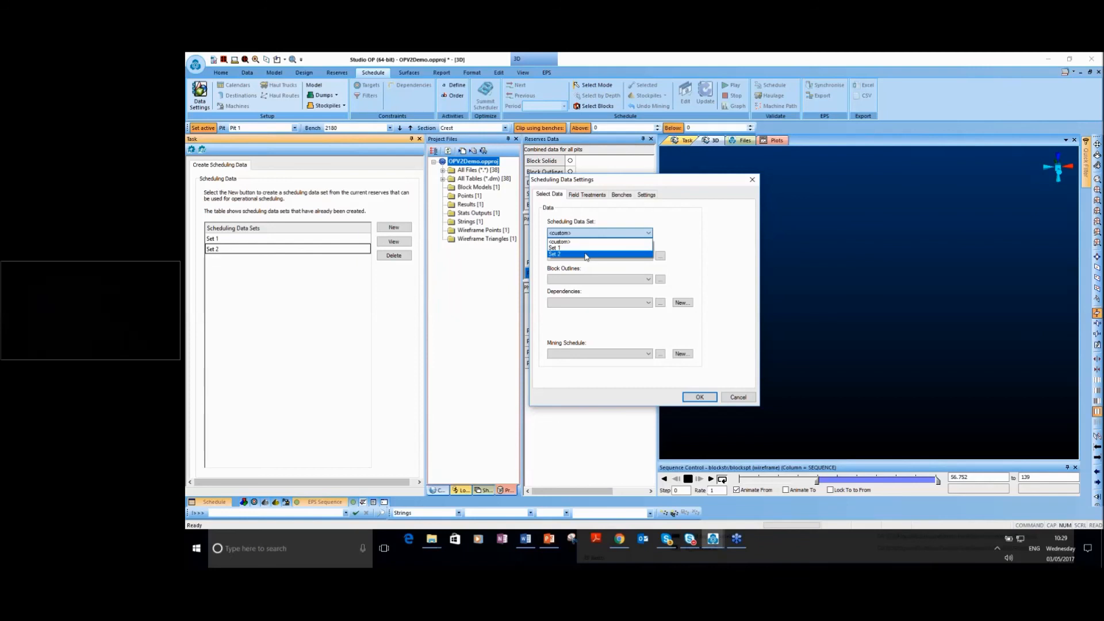
{"action": "left_click", "coordinate": [744, 398]}
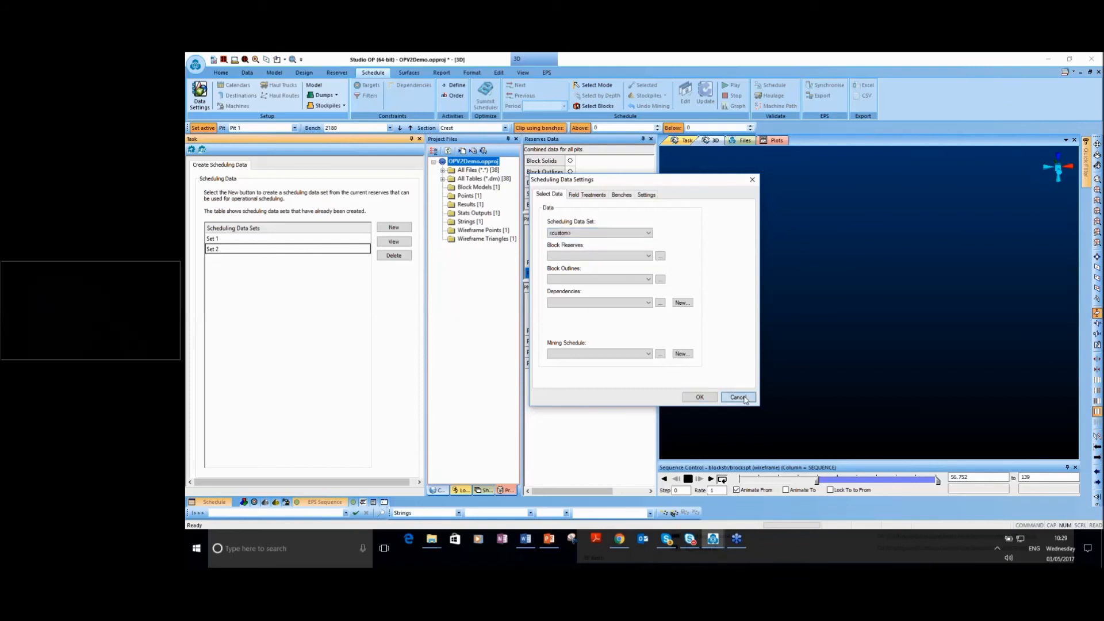
{"action": "left_click", "coordinate": [347, 74]}
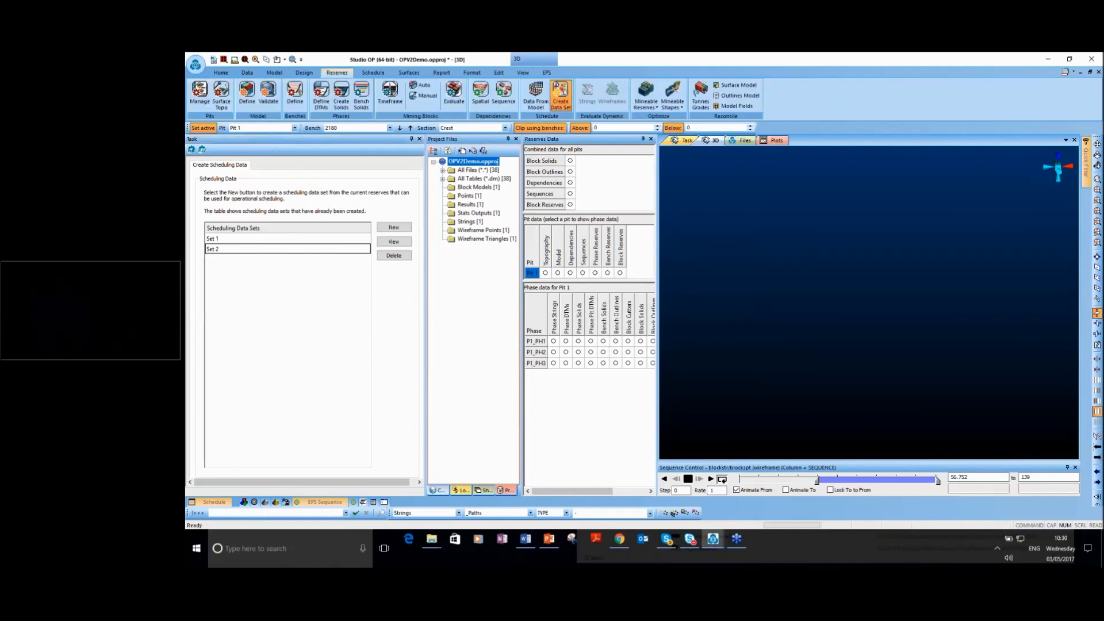
{"action": "left_click", "coordinate": [737, 542]}
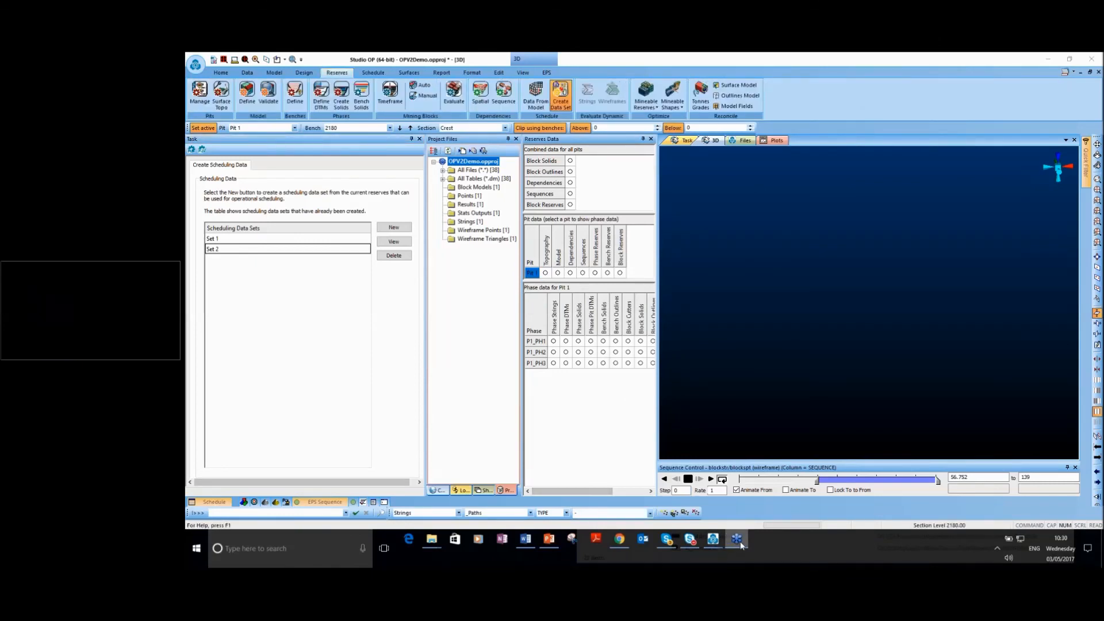
{"action": "mouse_move", "coordinate": [741, 545]}
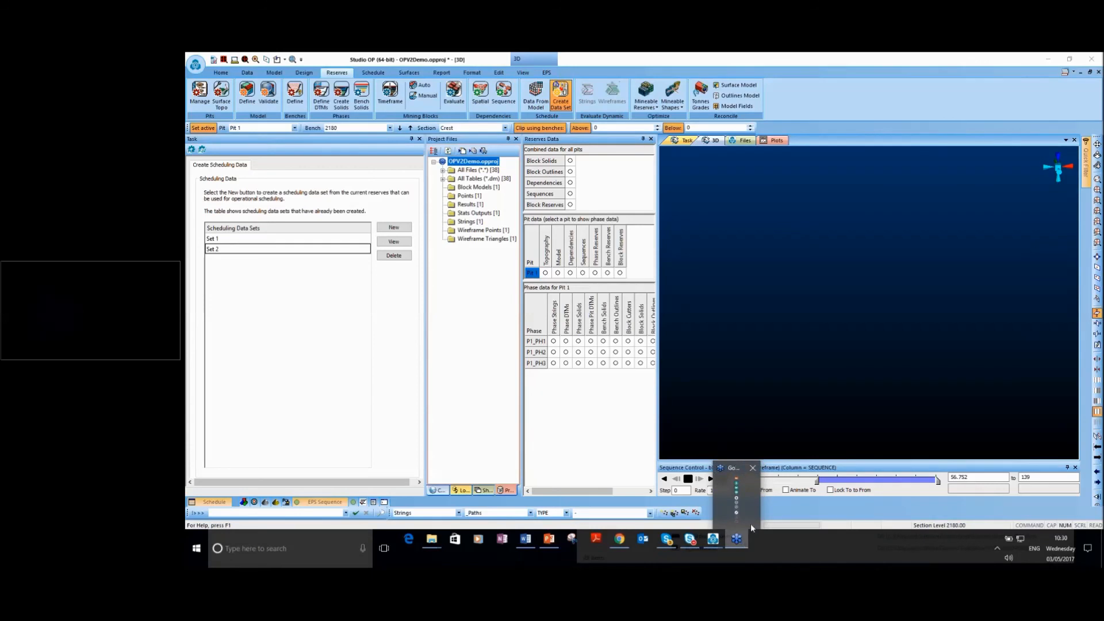